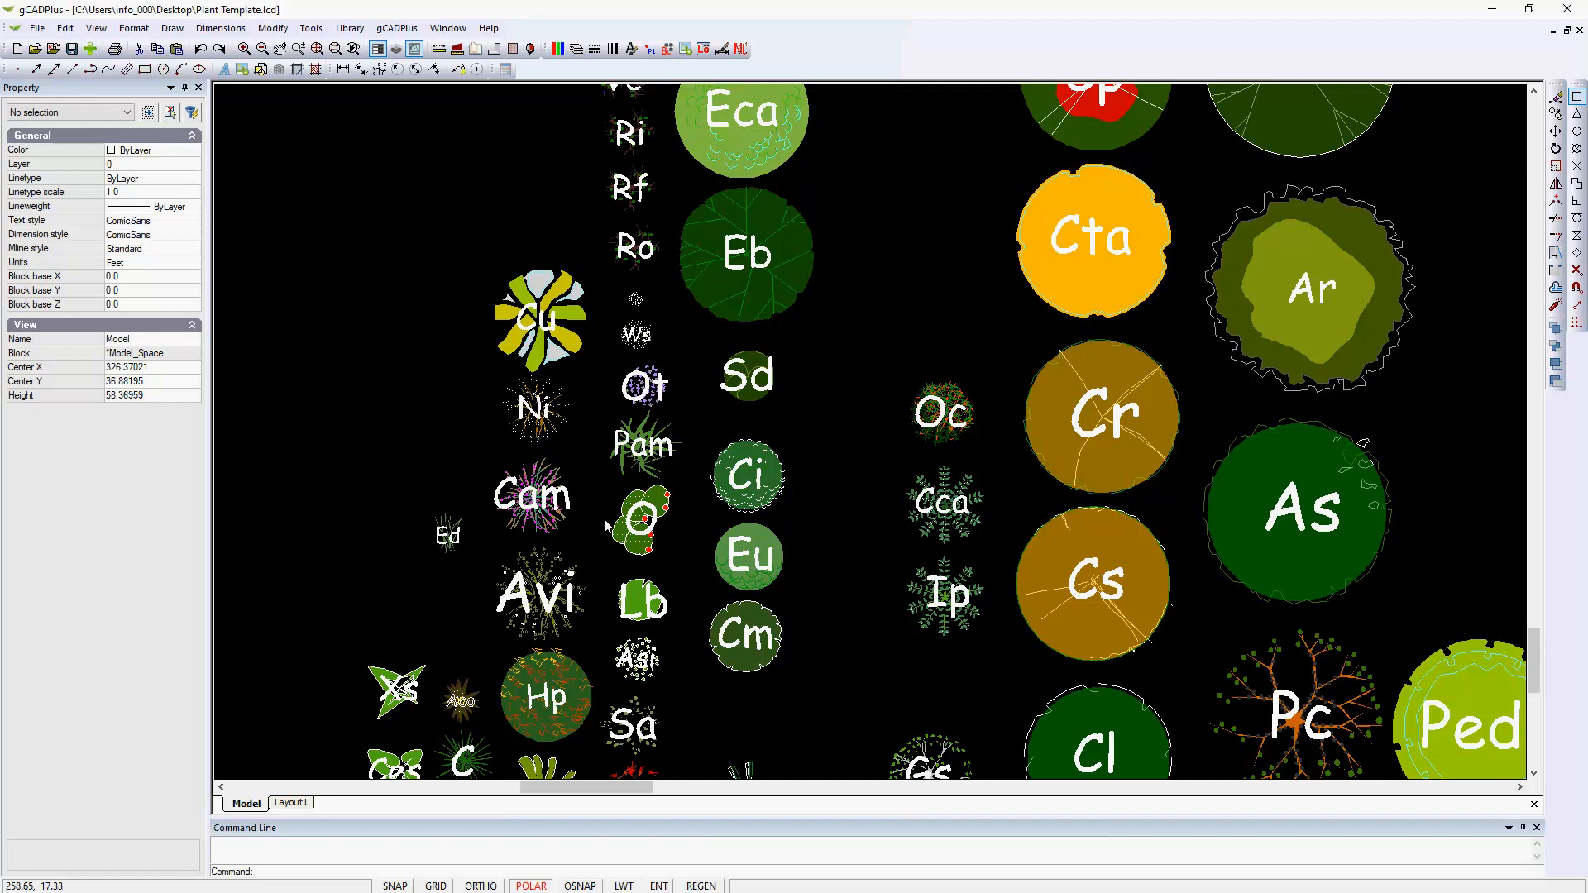
Change the drawing background color to white.
click(98, 29)
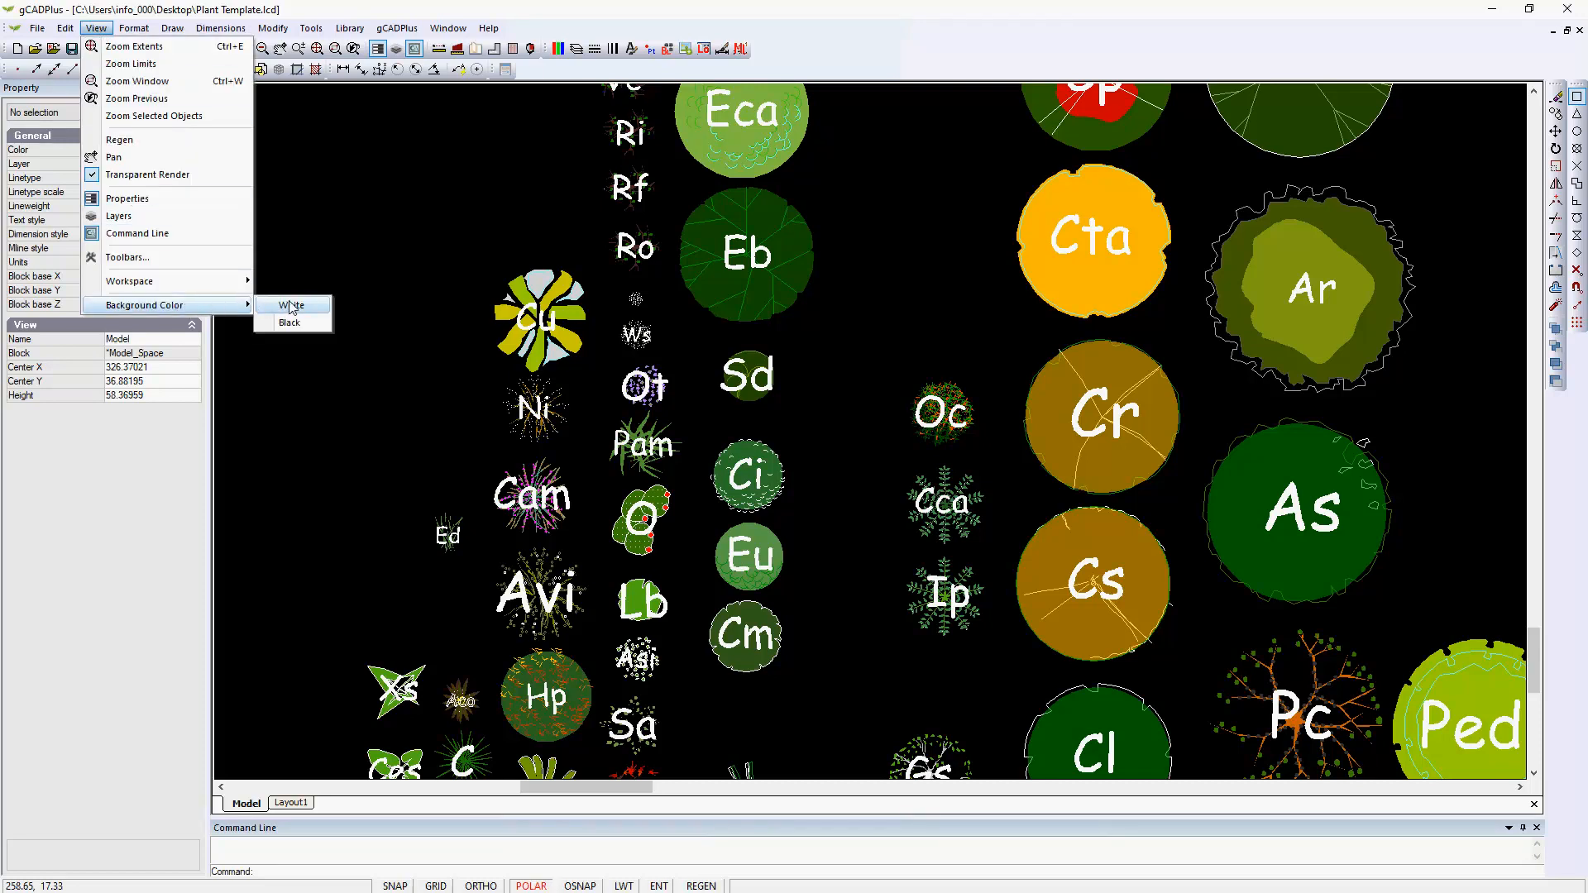
click(290, 306)
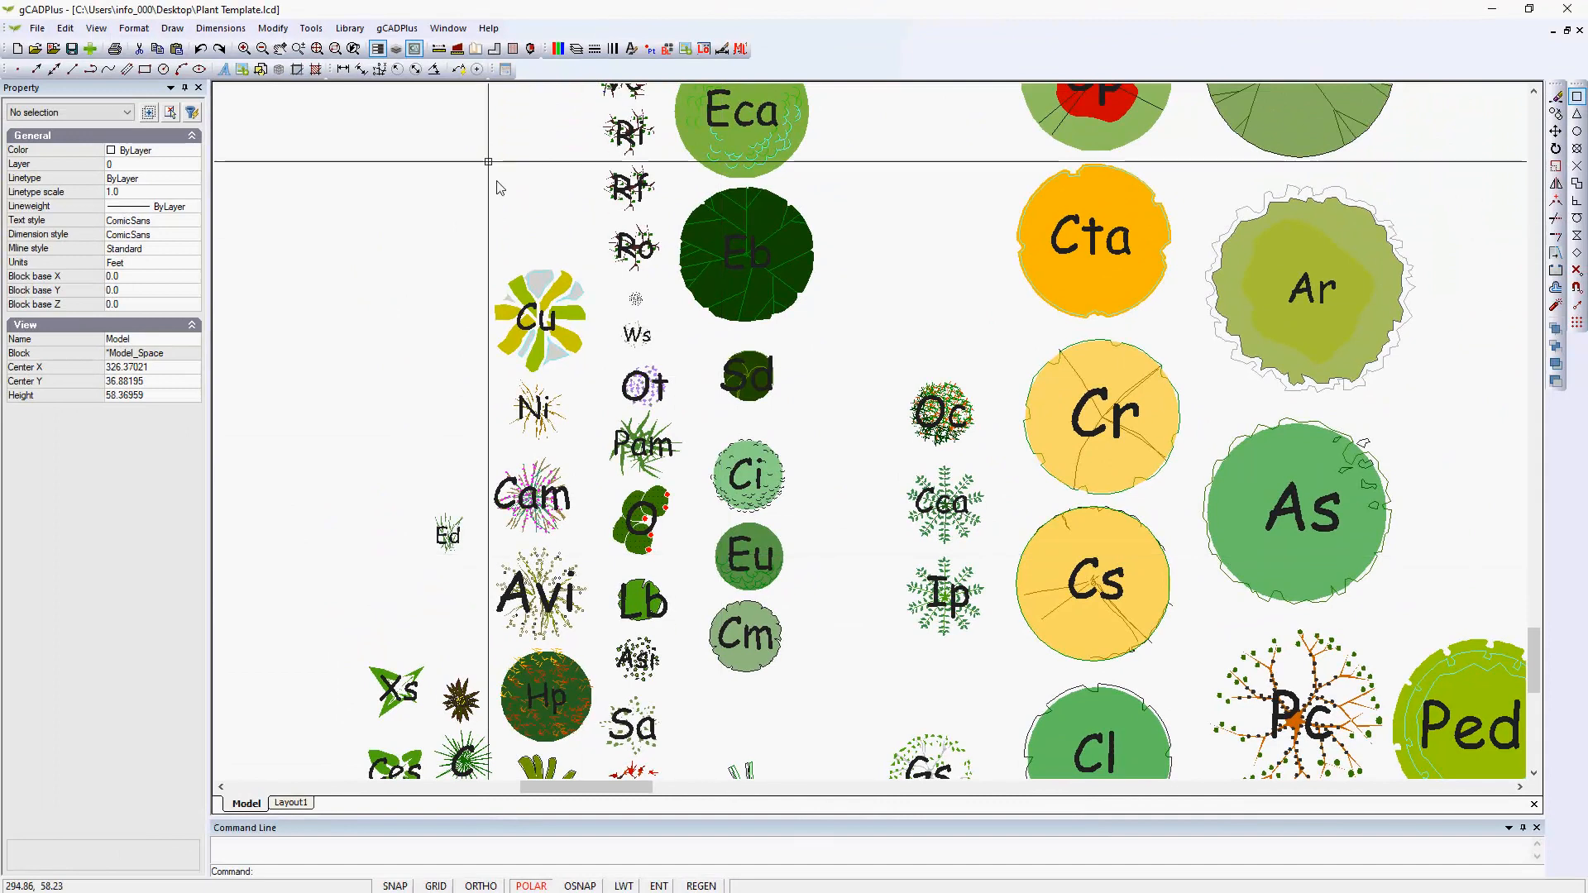
Highlight every plant symbol in the drawing that has a name assigned, and clear the highlighting.
click(398, 29)
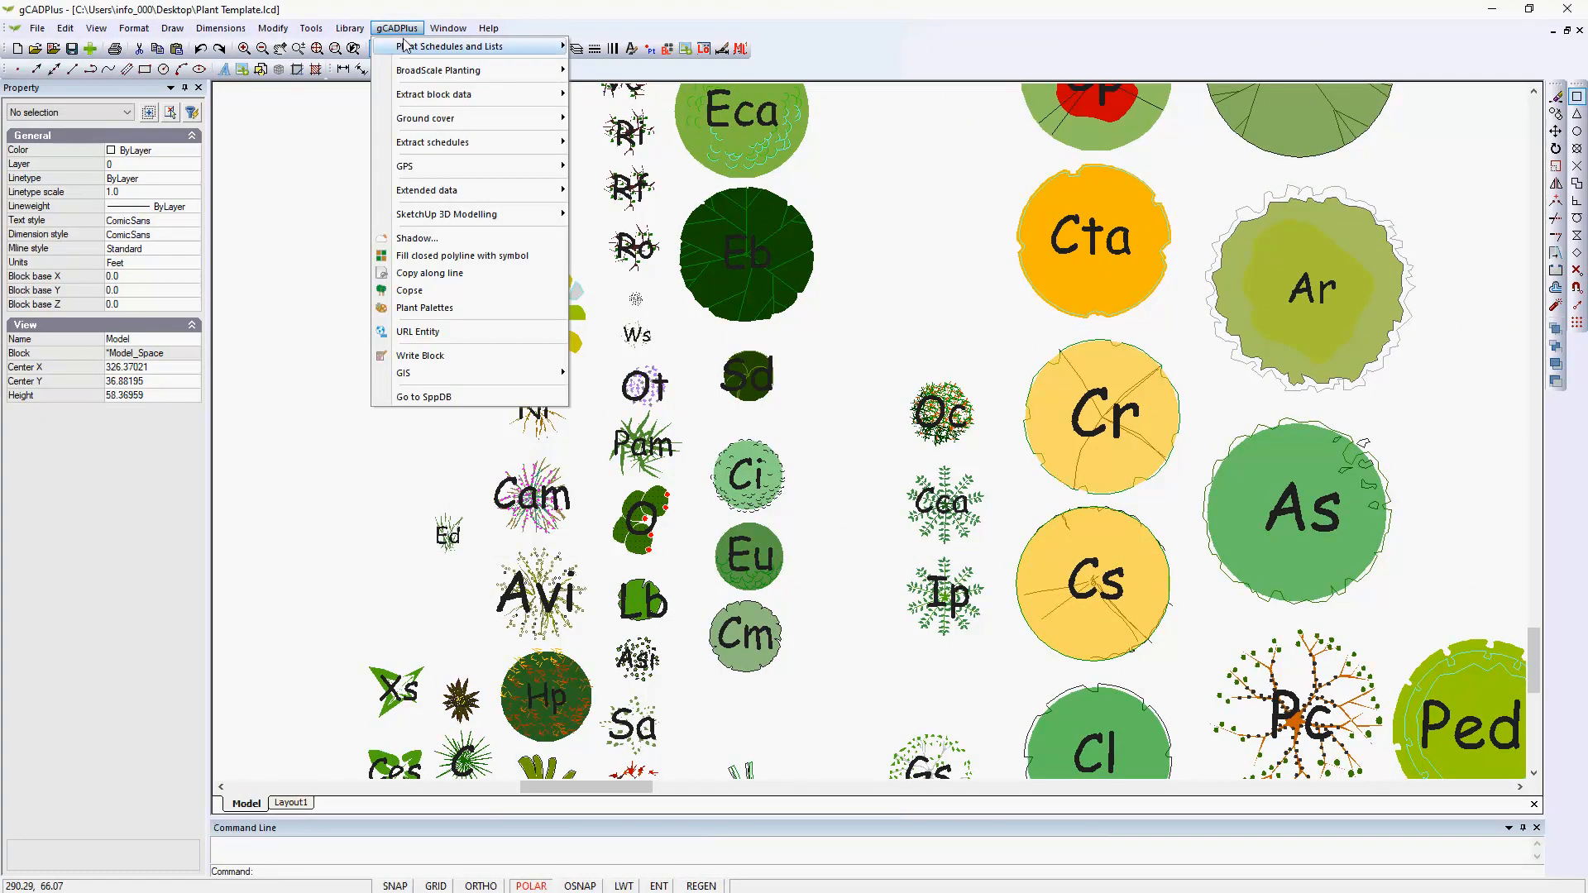
mouse_move(452, 49)
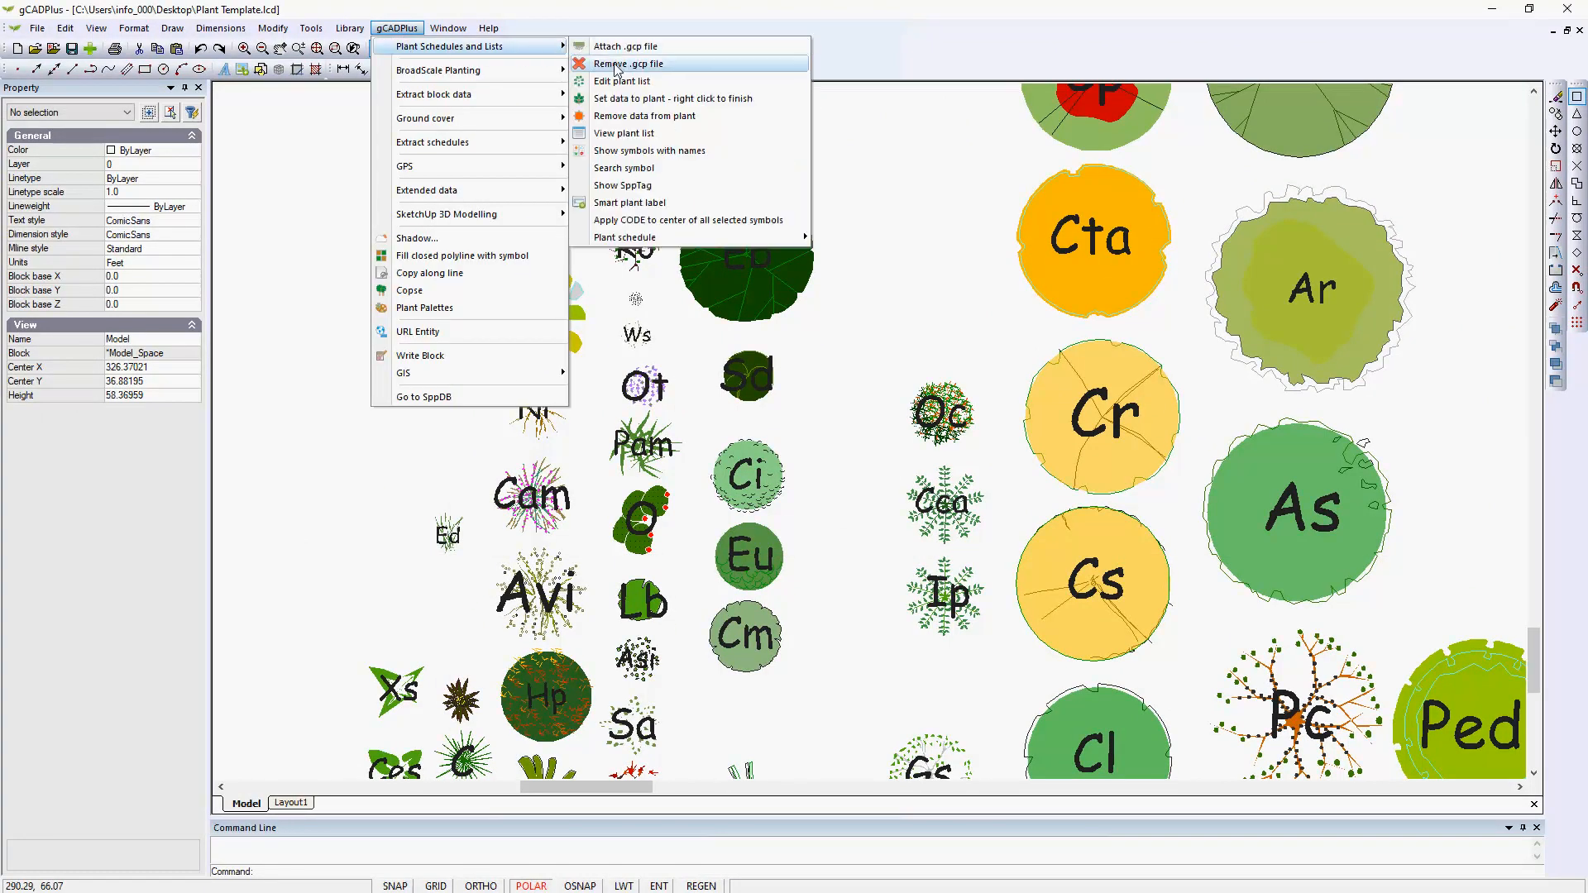
click(661, 154)
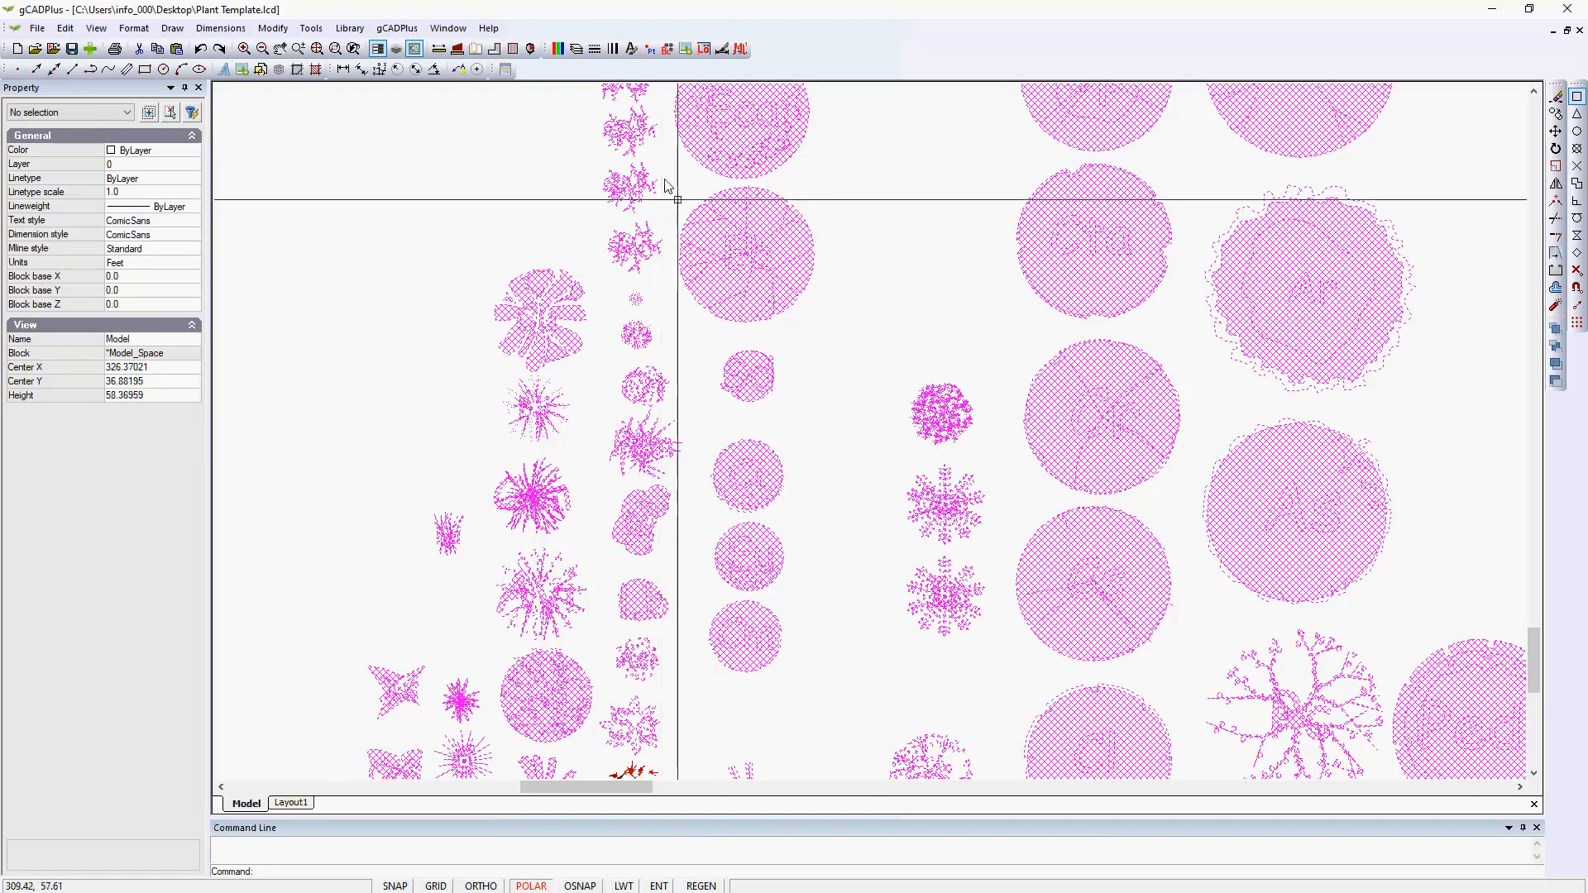
click(830, 385)
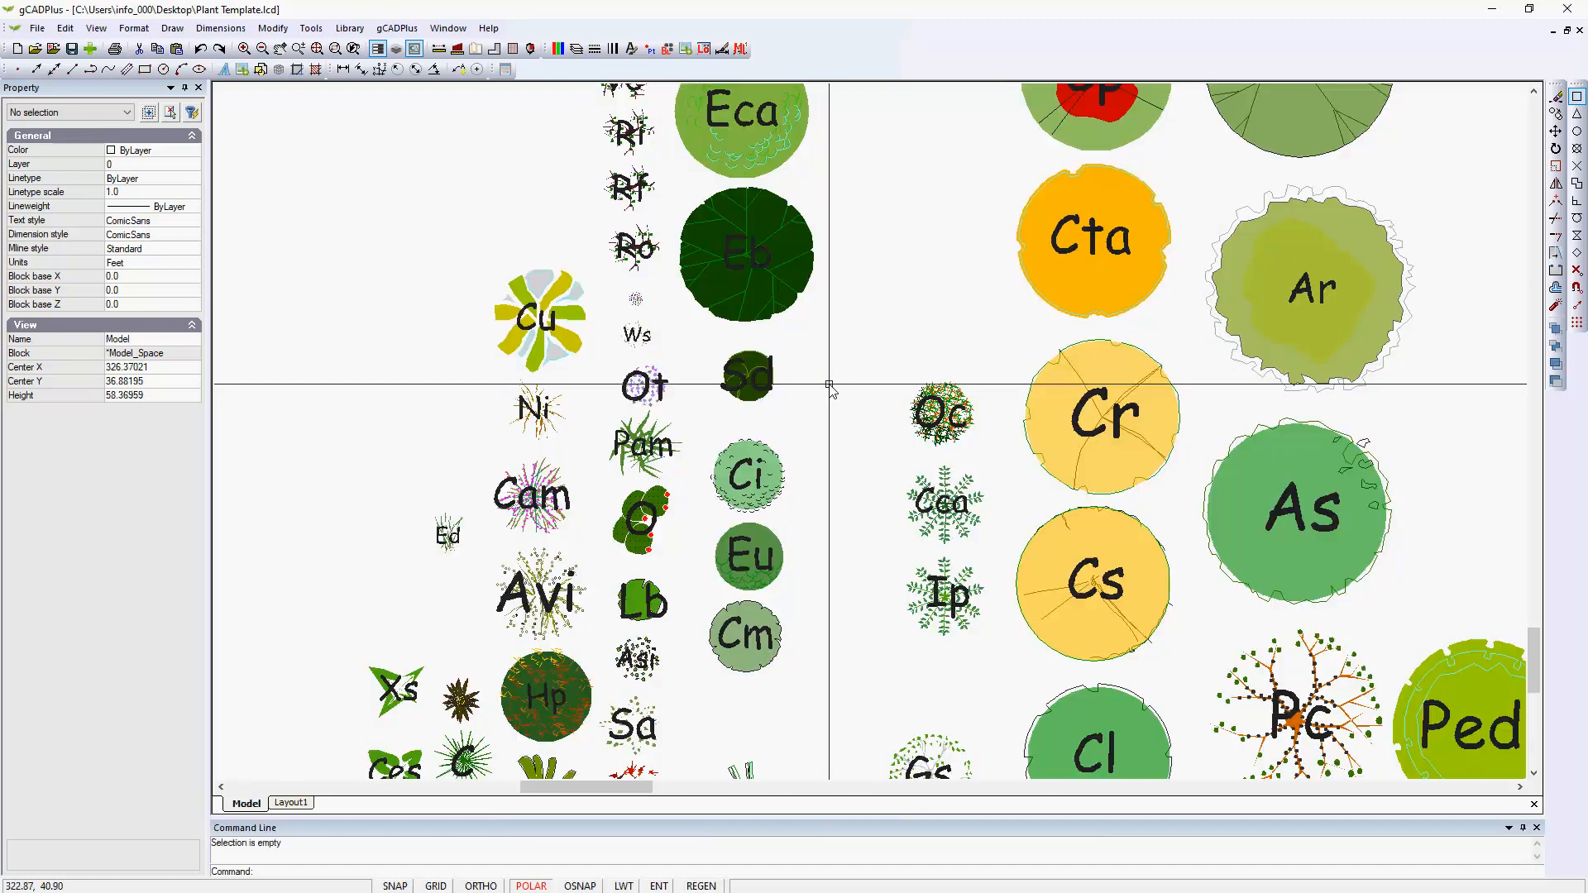
Search the drawing for the plant symbol with botanical name Alpinia galanga, inspect it up close and deselect it.
click(408, 33)
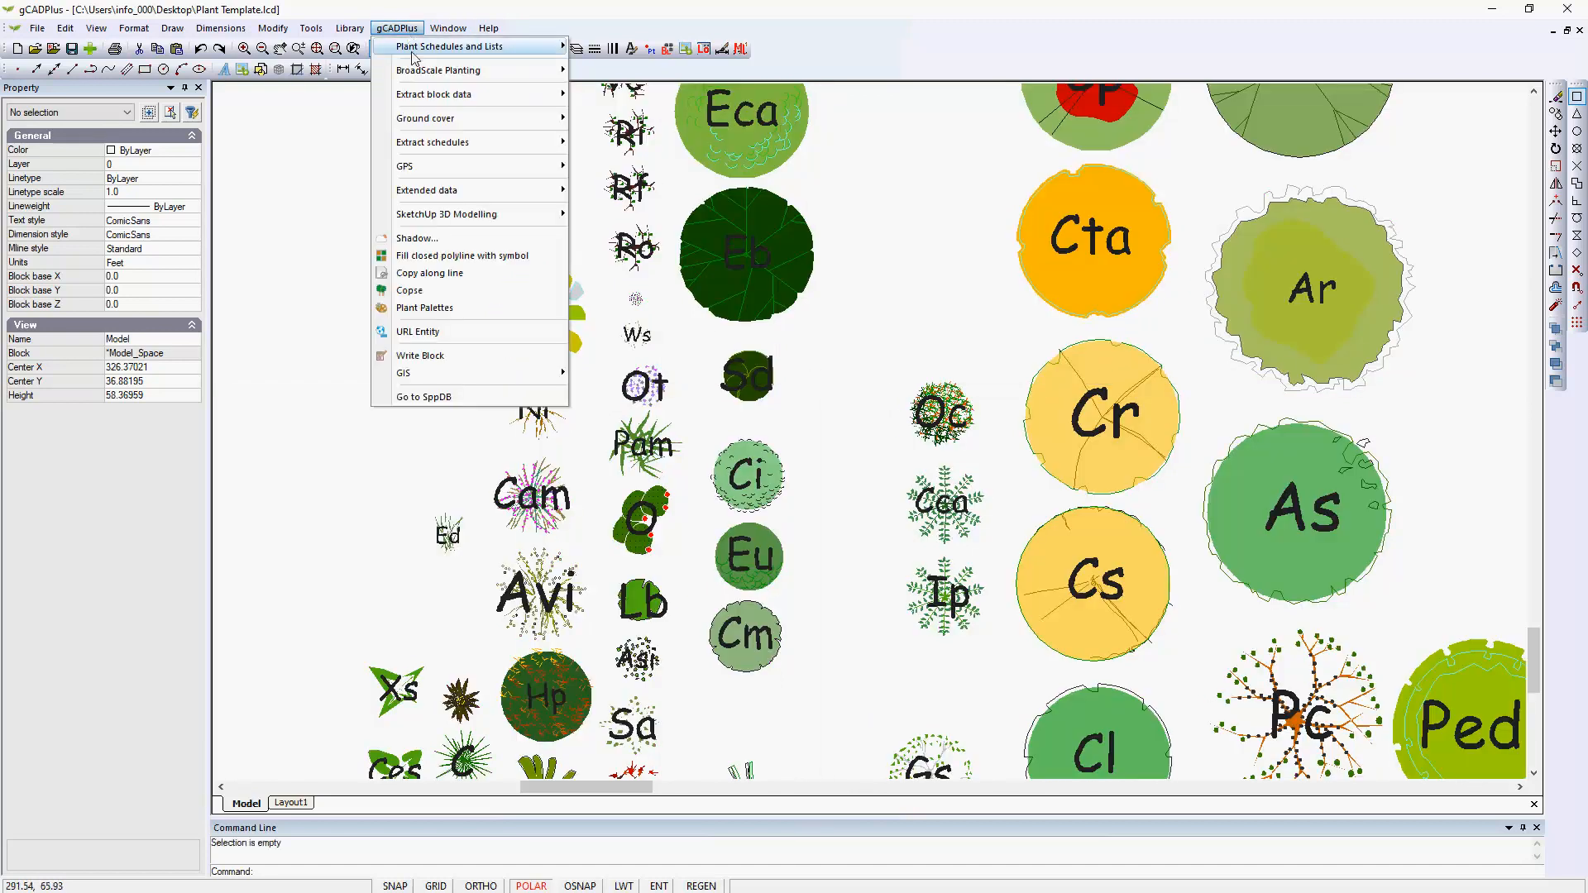
mouse_move(463, 55)
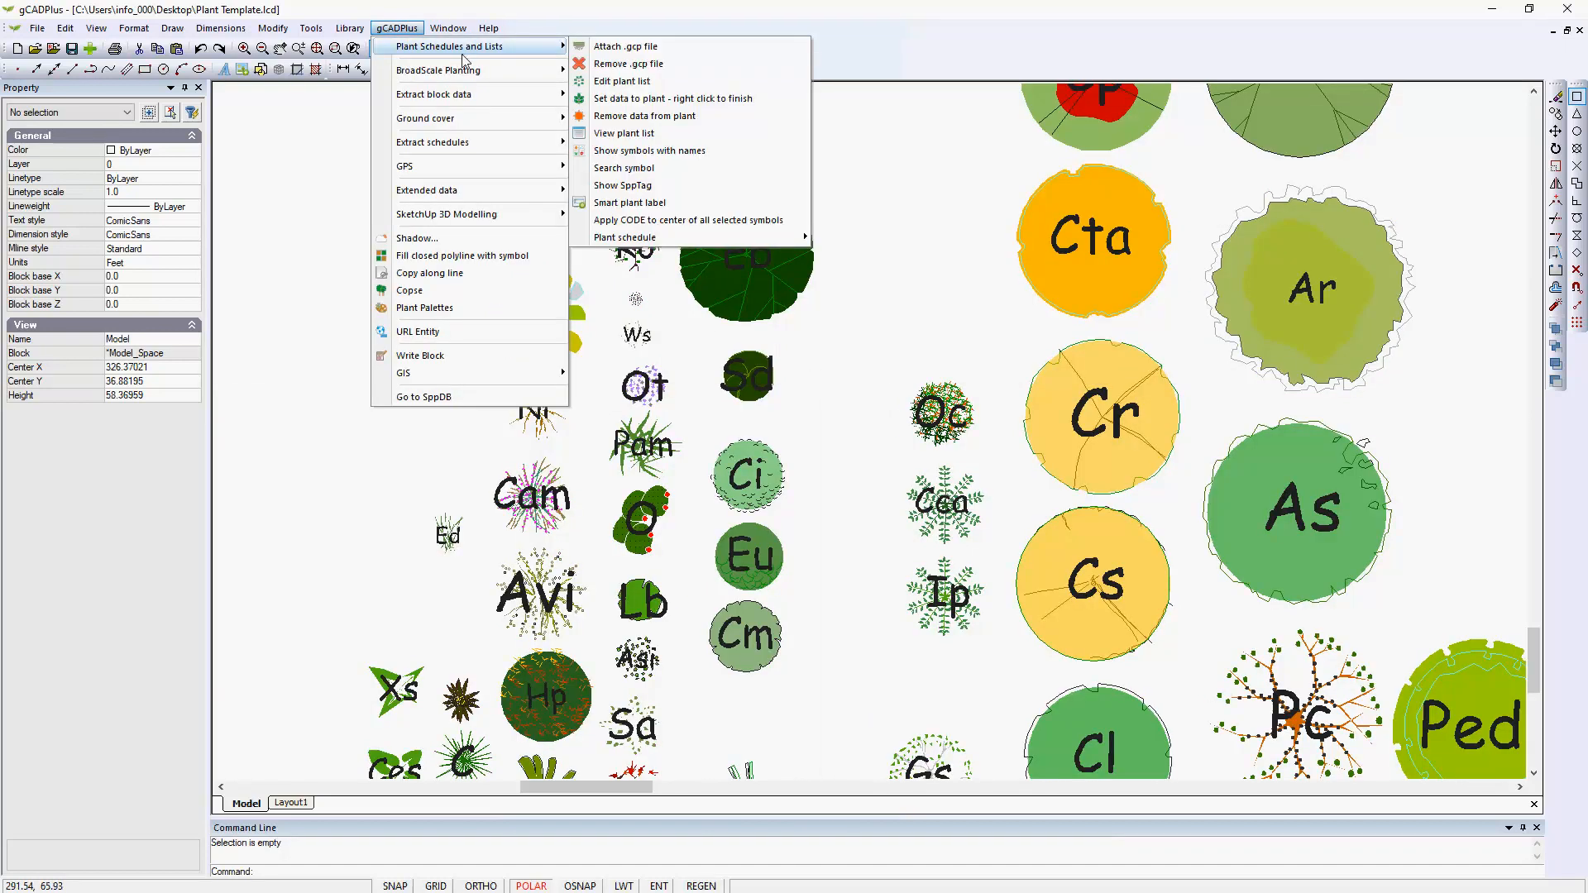
click(629, 169)
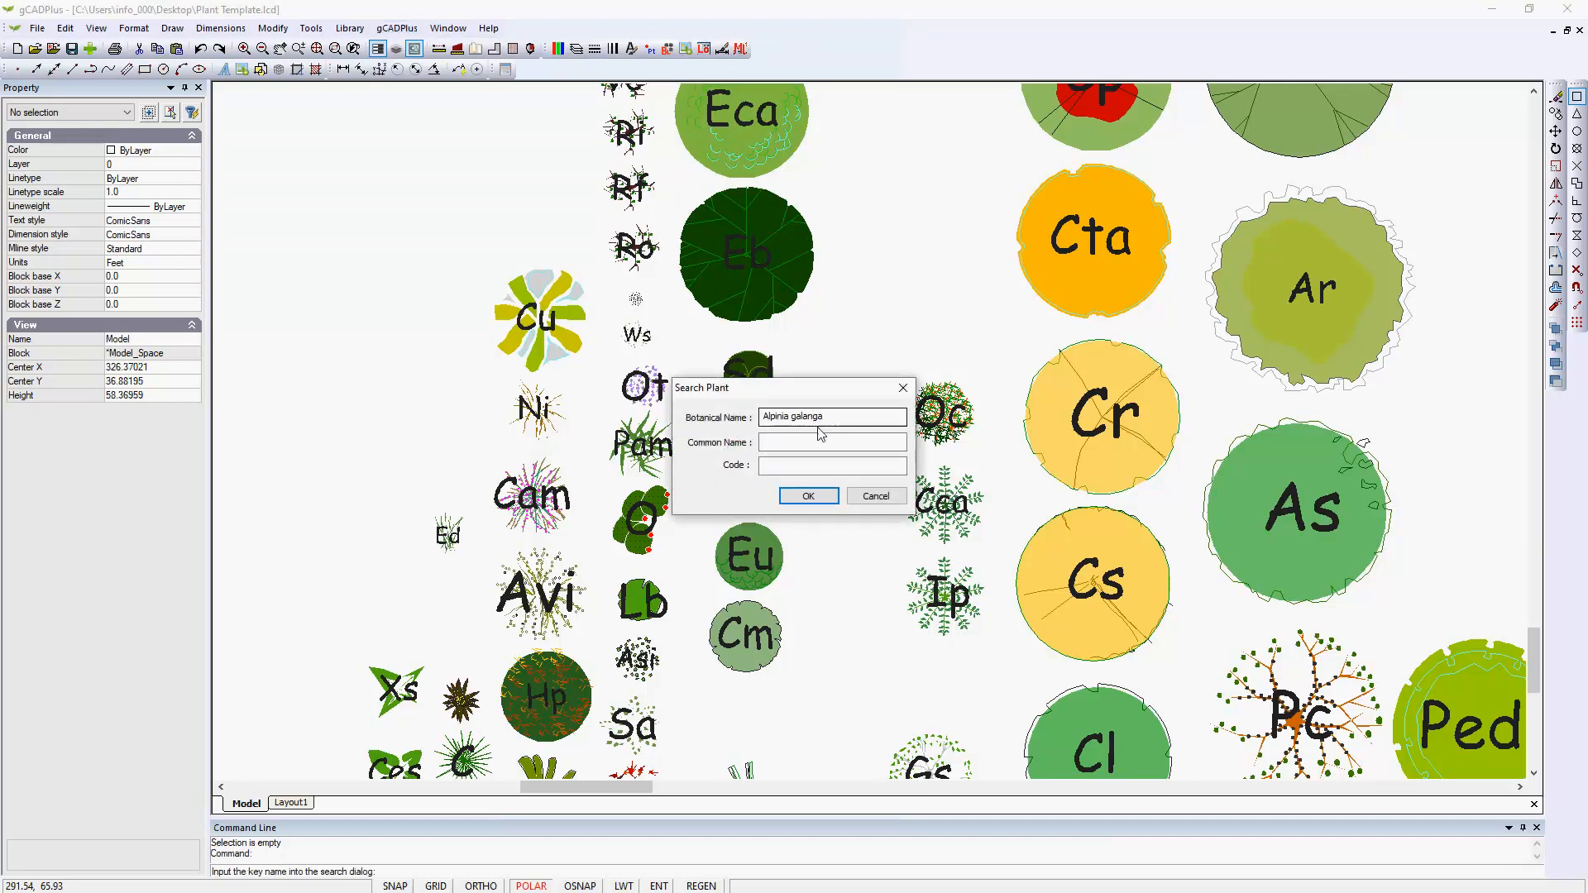
click(808, 496)
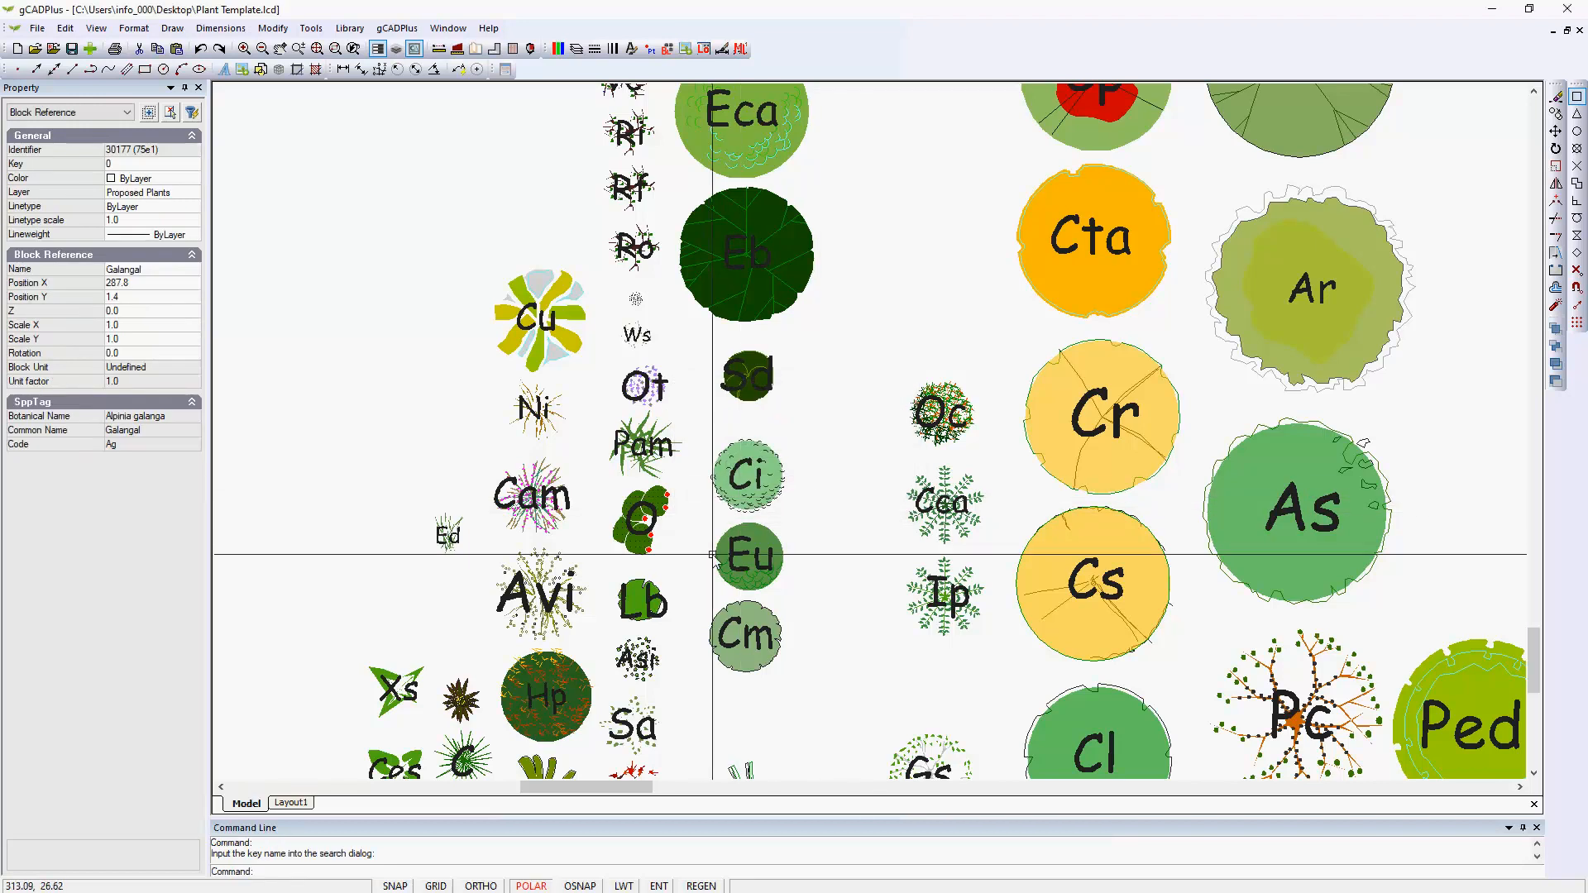
scroll(711, 554, down, 1)
scroll(711, 556, down, 2)
scroll(573, 718, up, 3)
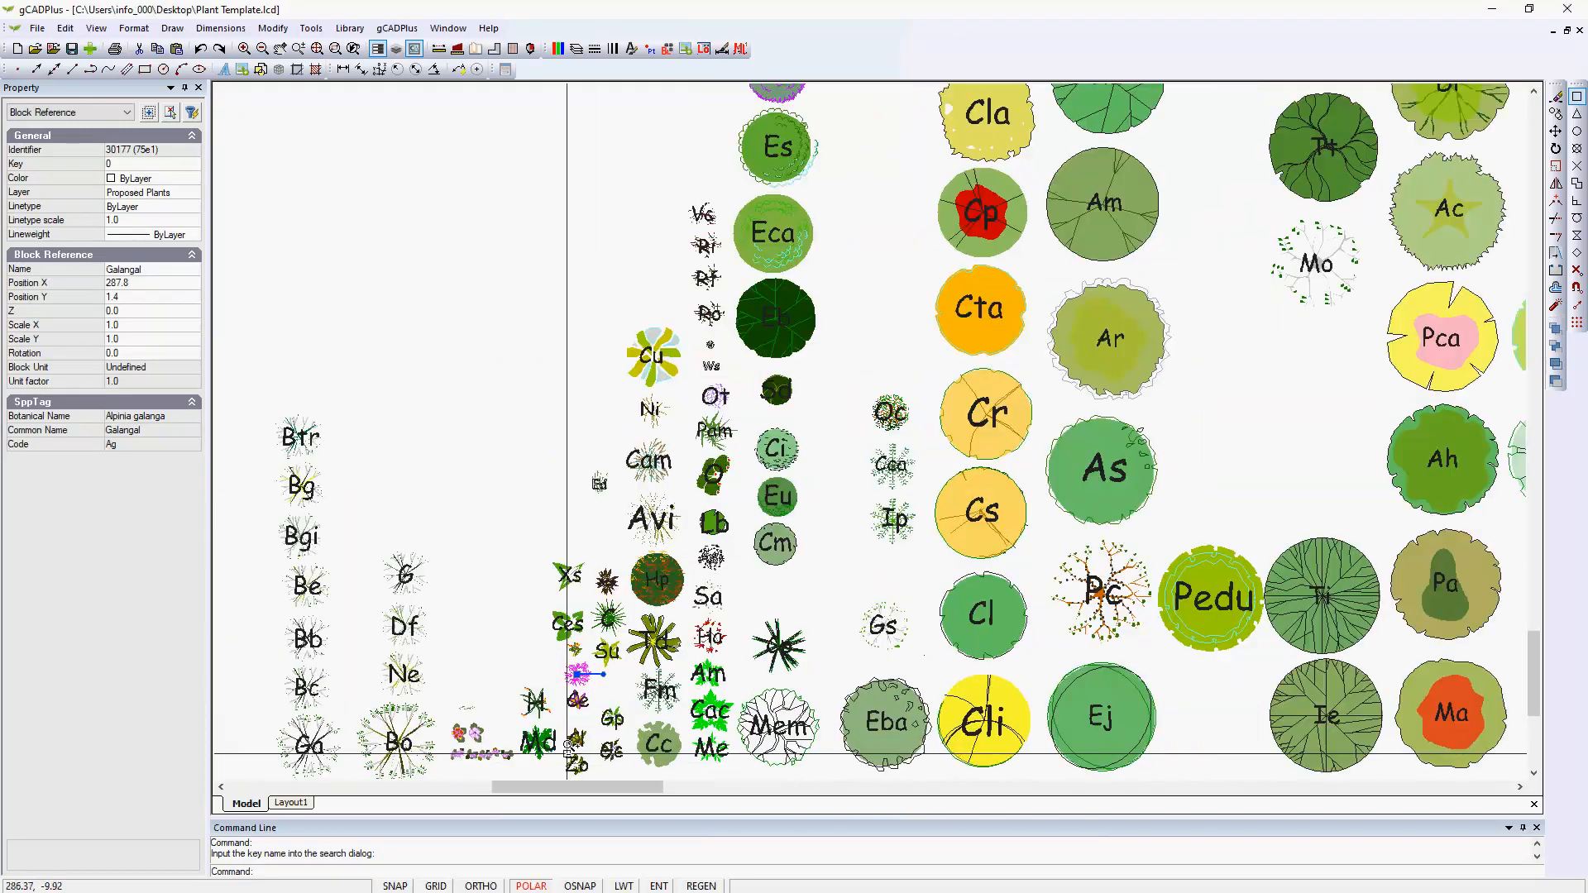
scroll(573, 718, up, 3)
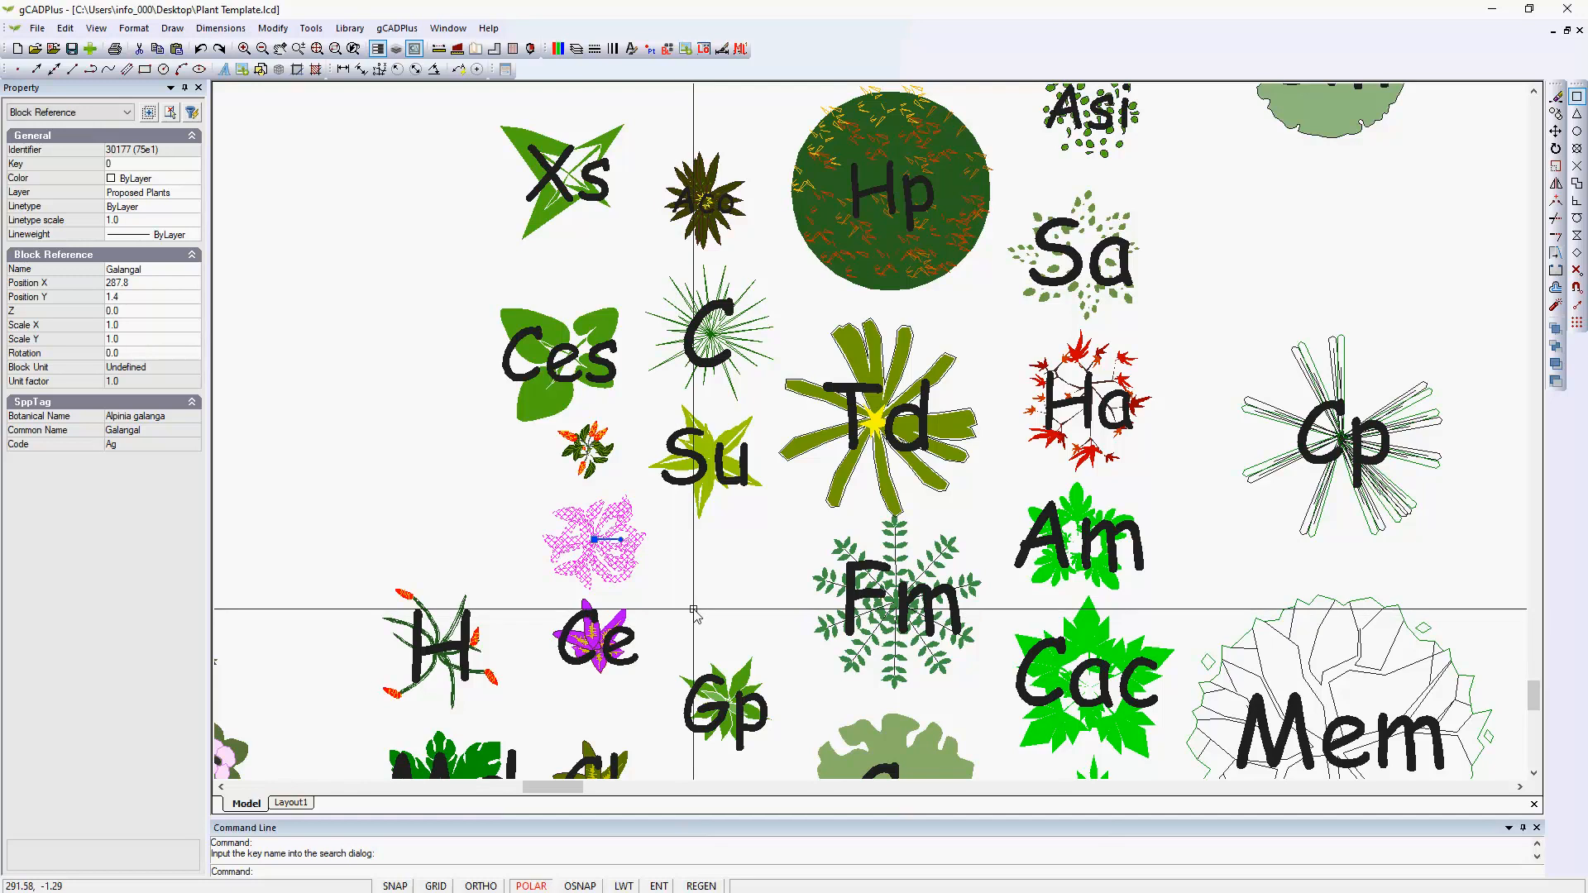
key(Escape)
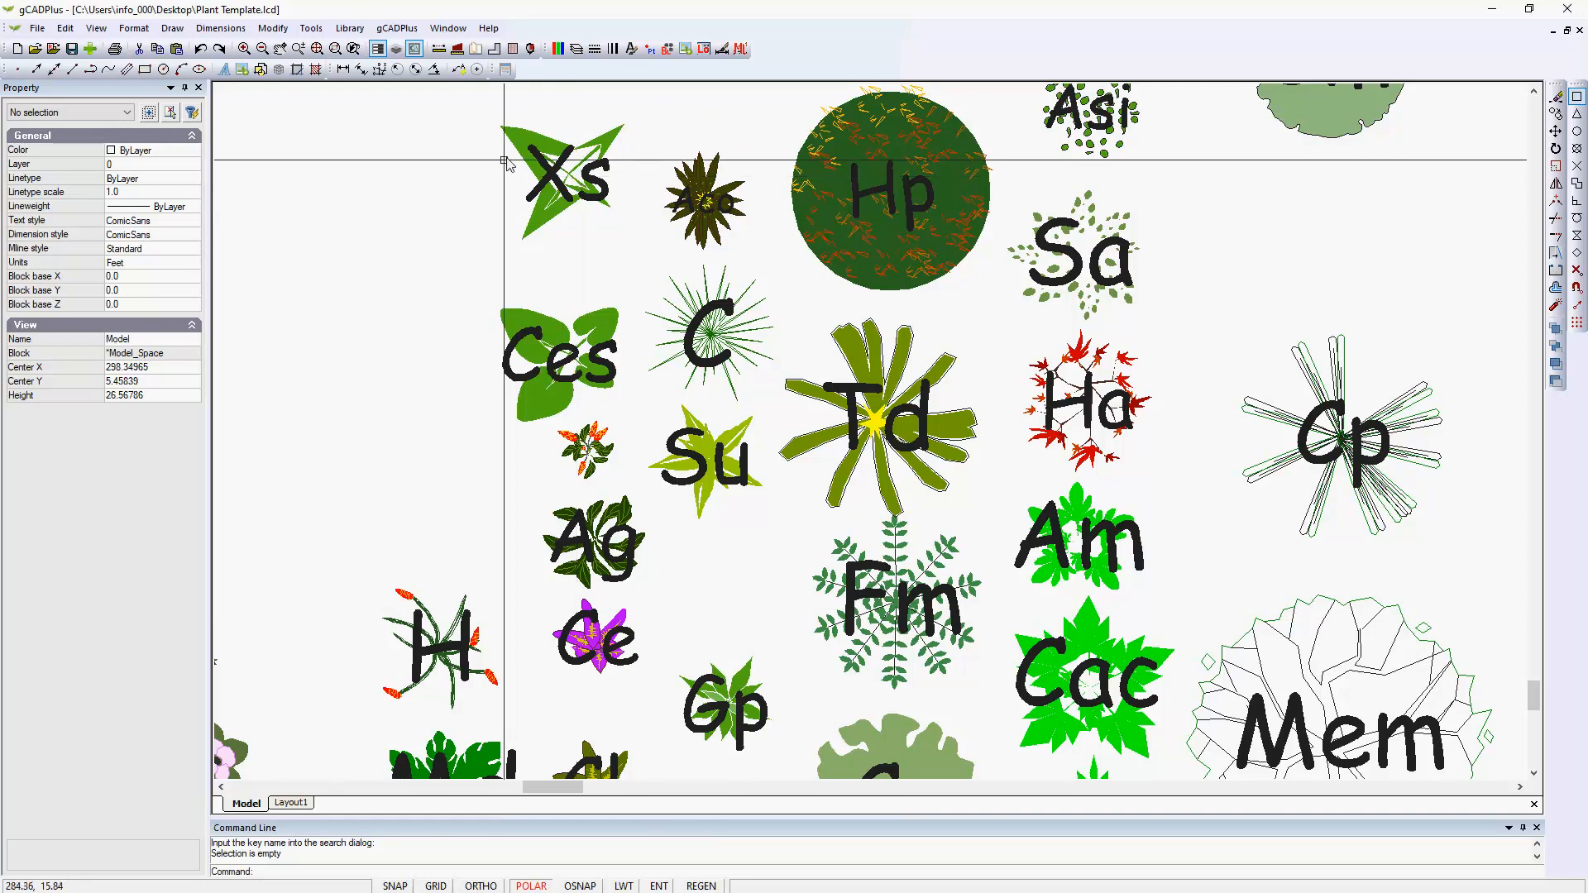
View the list of currently assigned symbols, check the Alpinia galanga record and its Pot Size, and close the list.
click(404, 29)
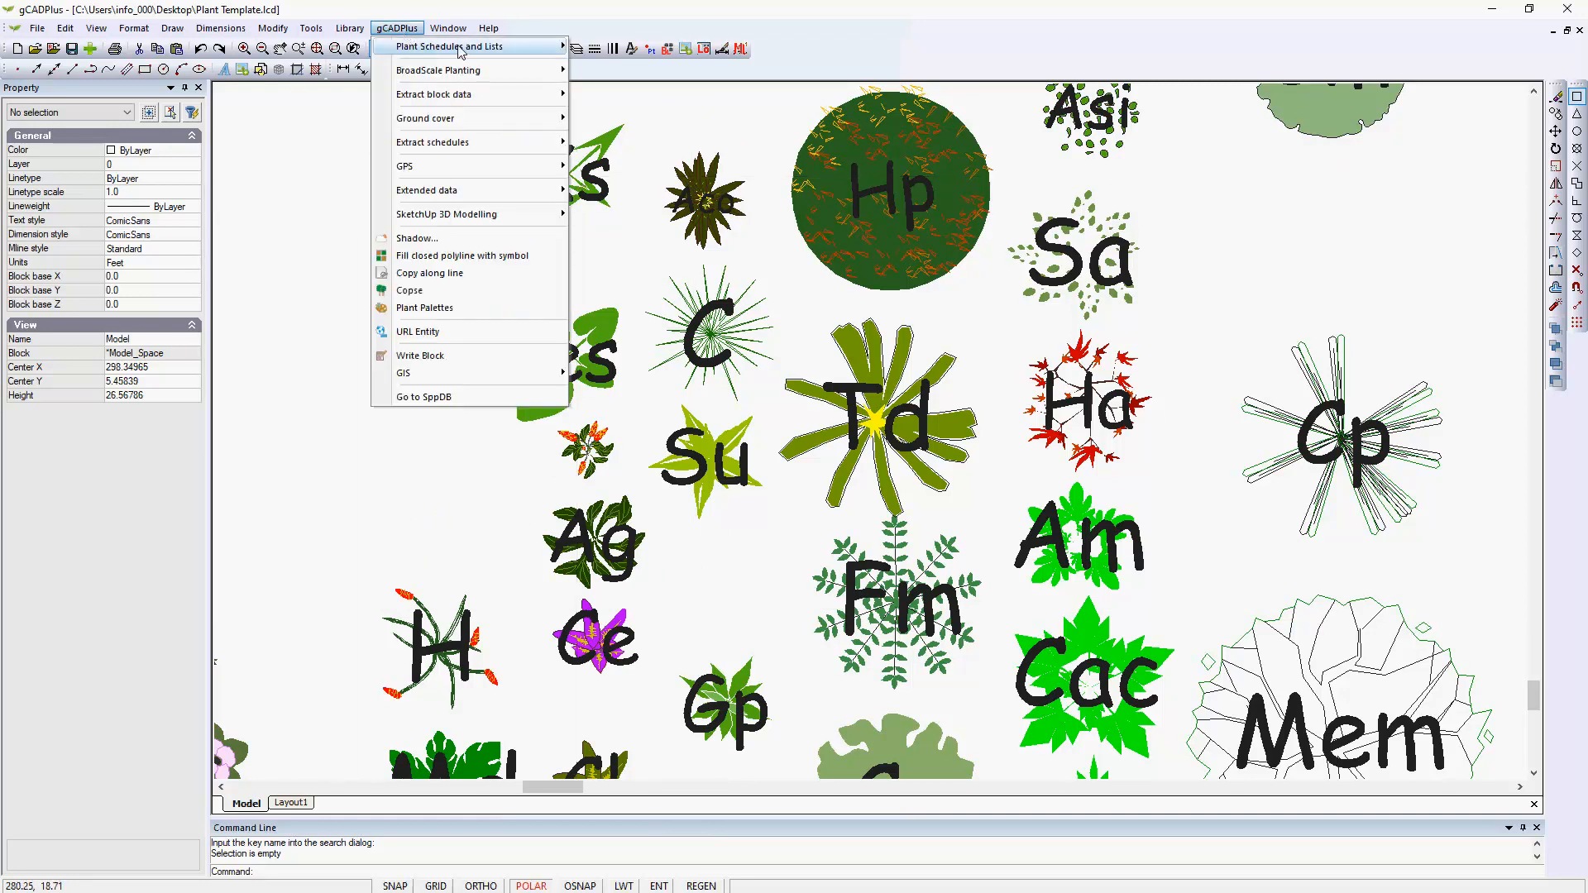
mouse_move(507, 46)
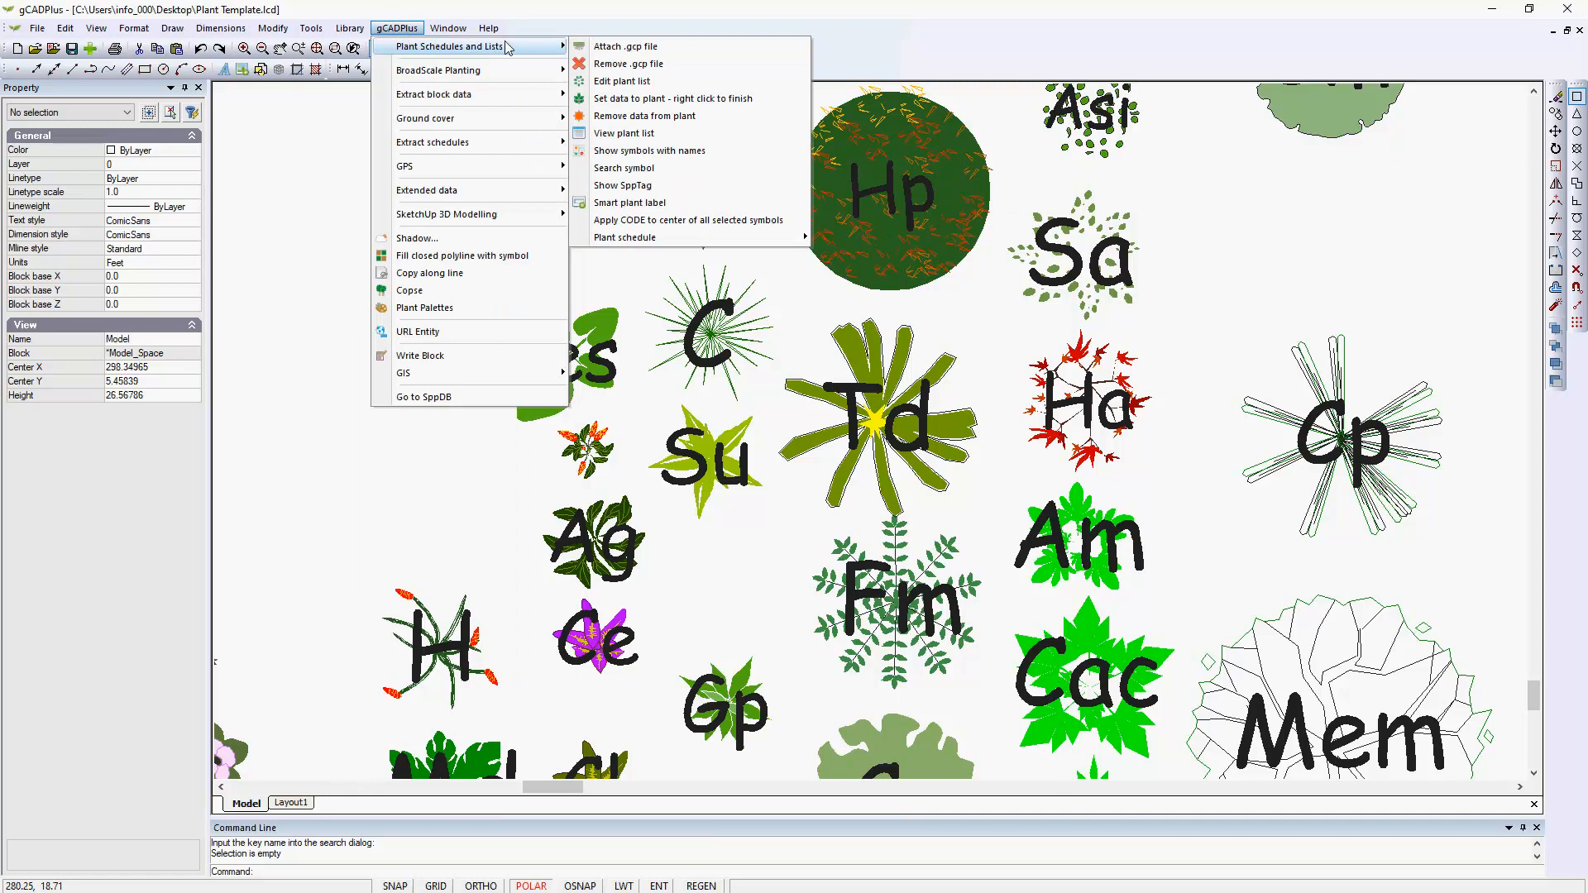
click(650, 134)
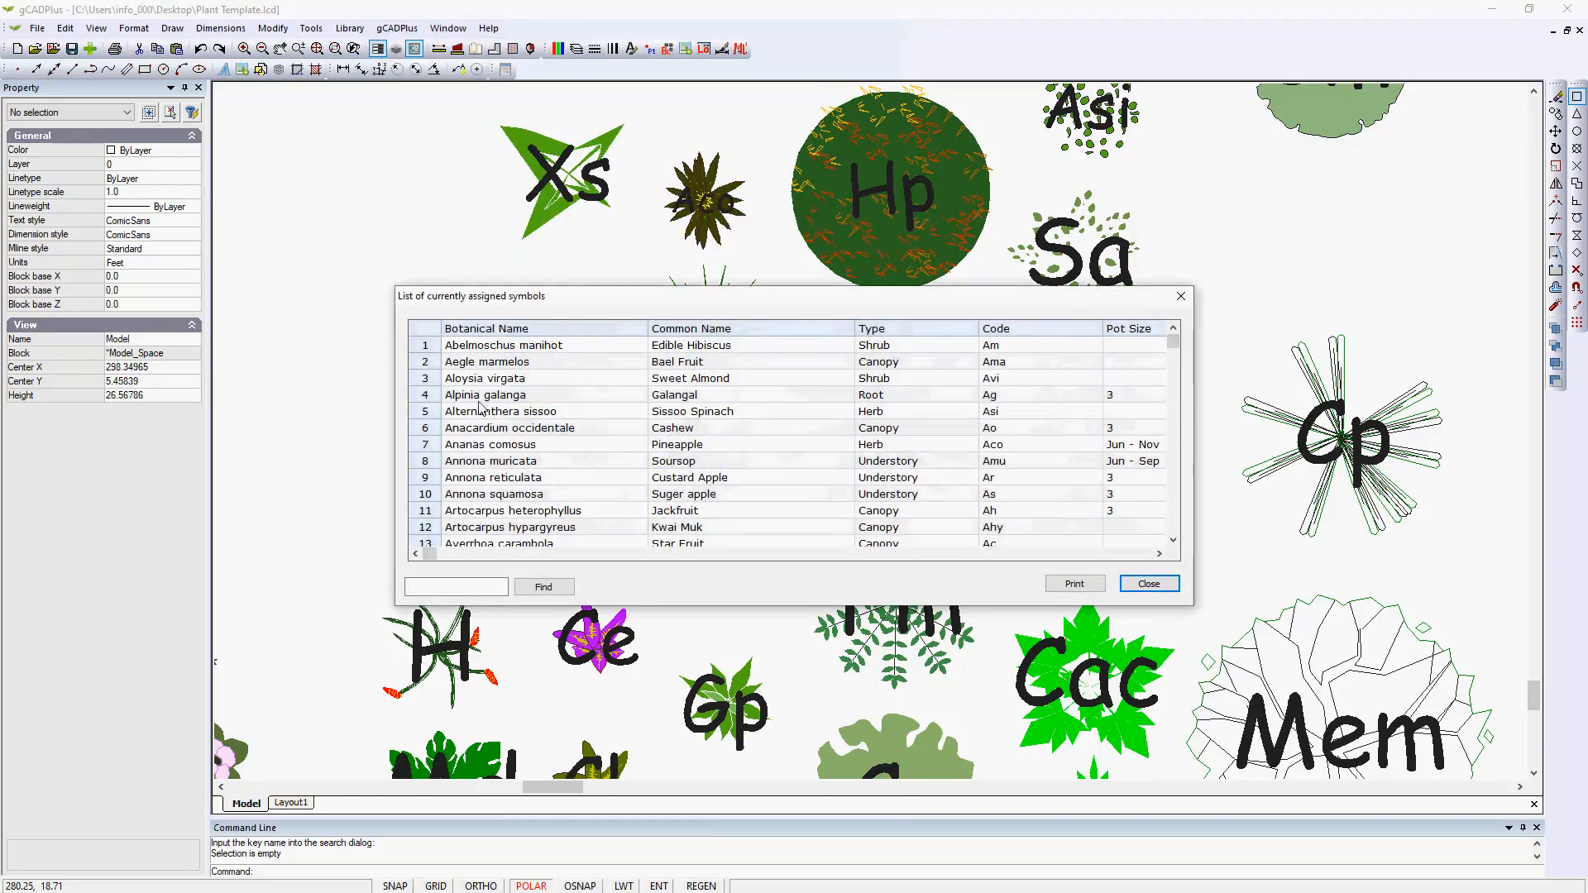
click(435, 399)
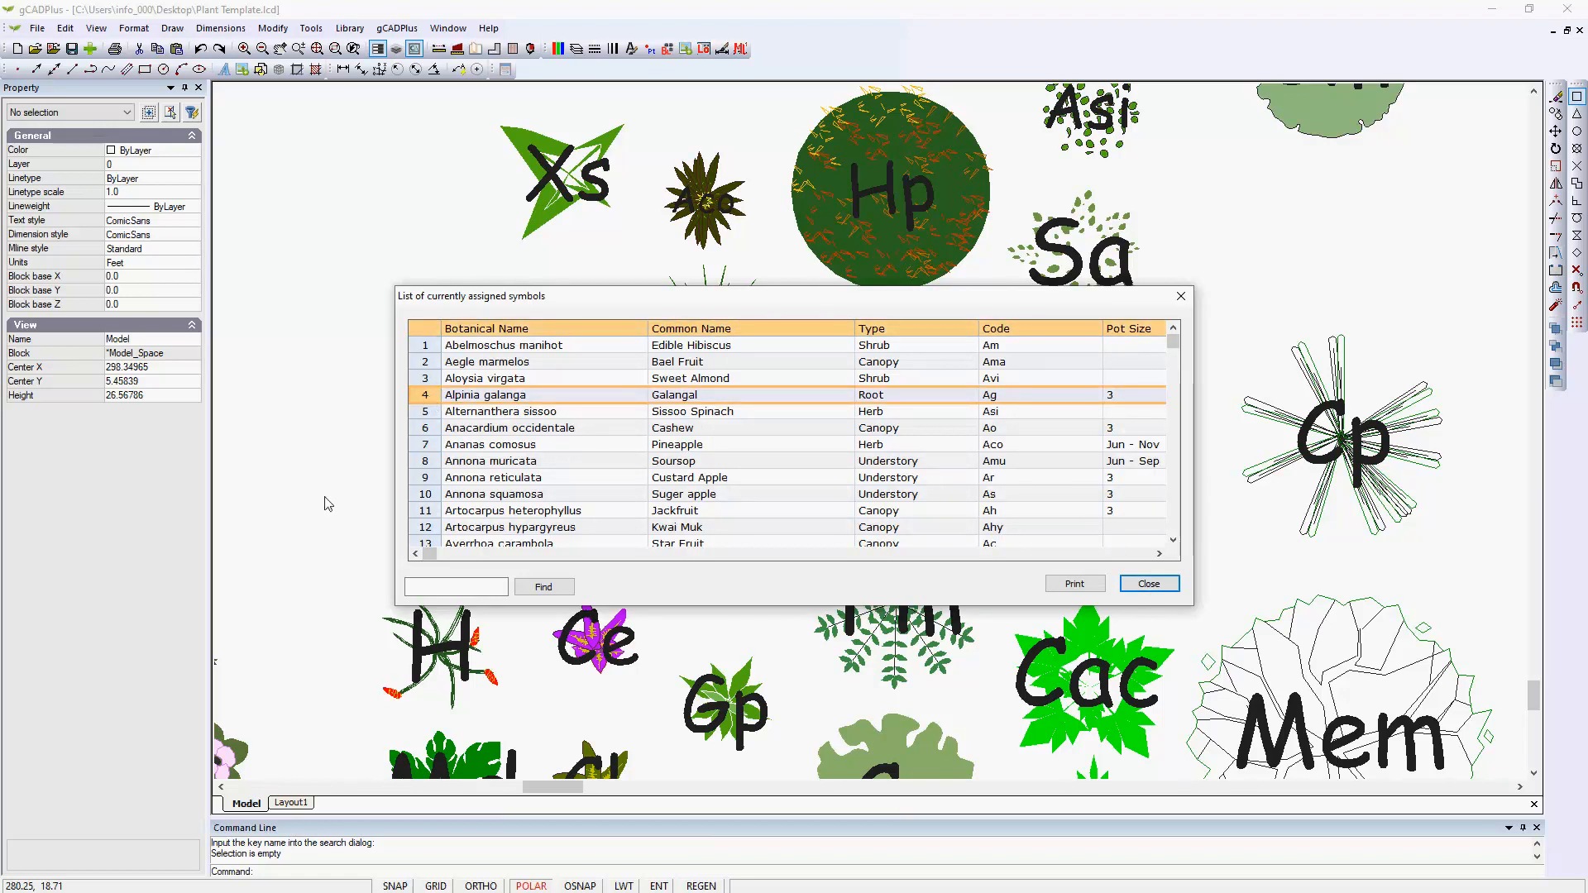
click(600, 480)
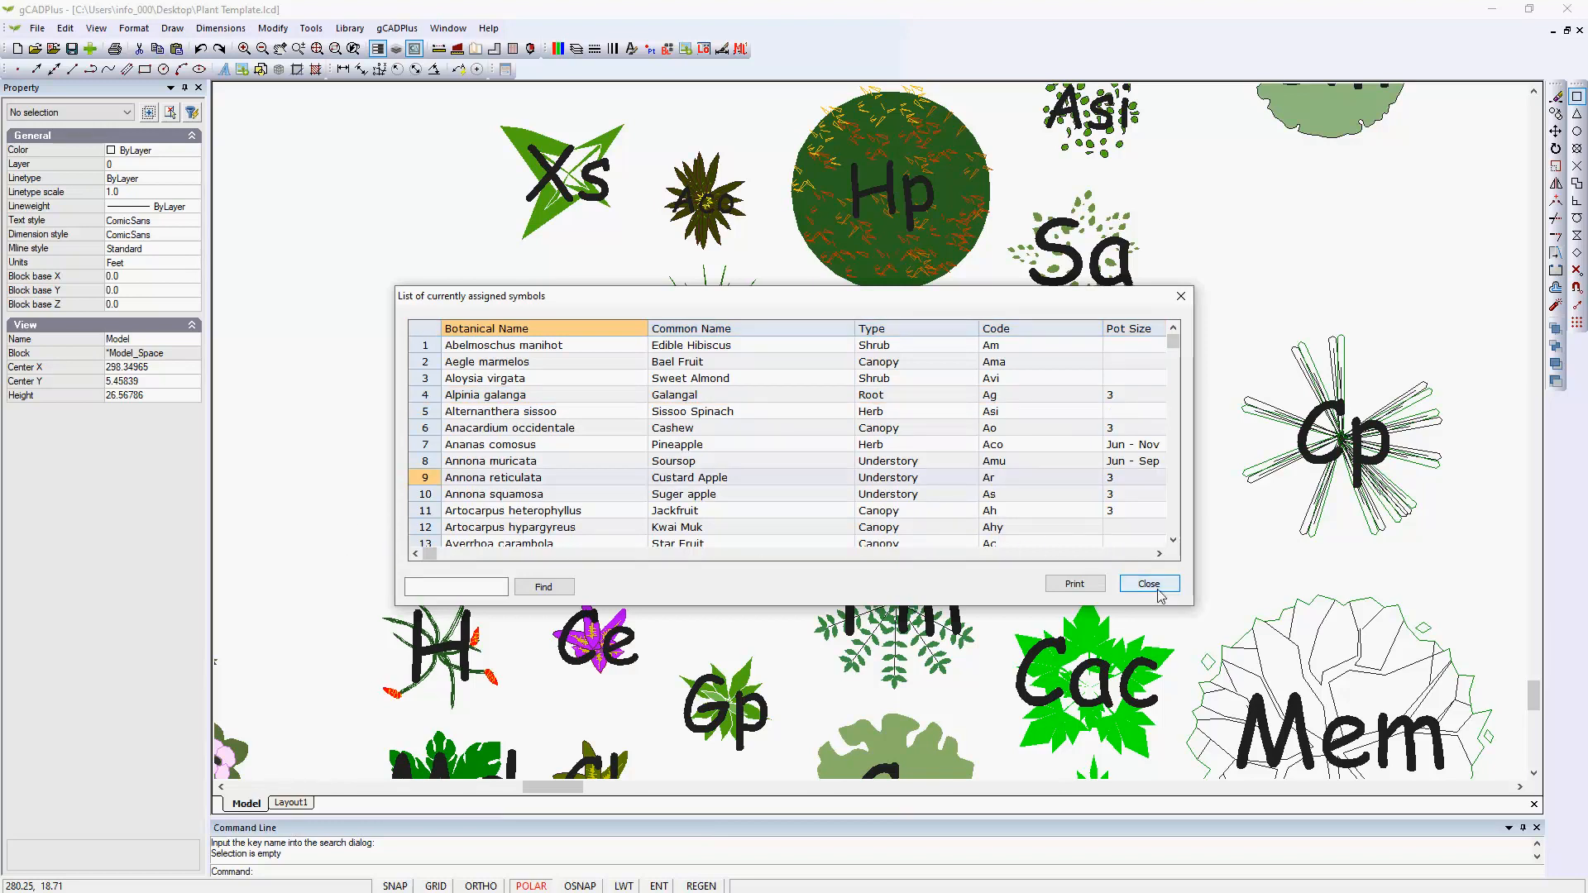
click(1125, 400)
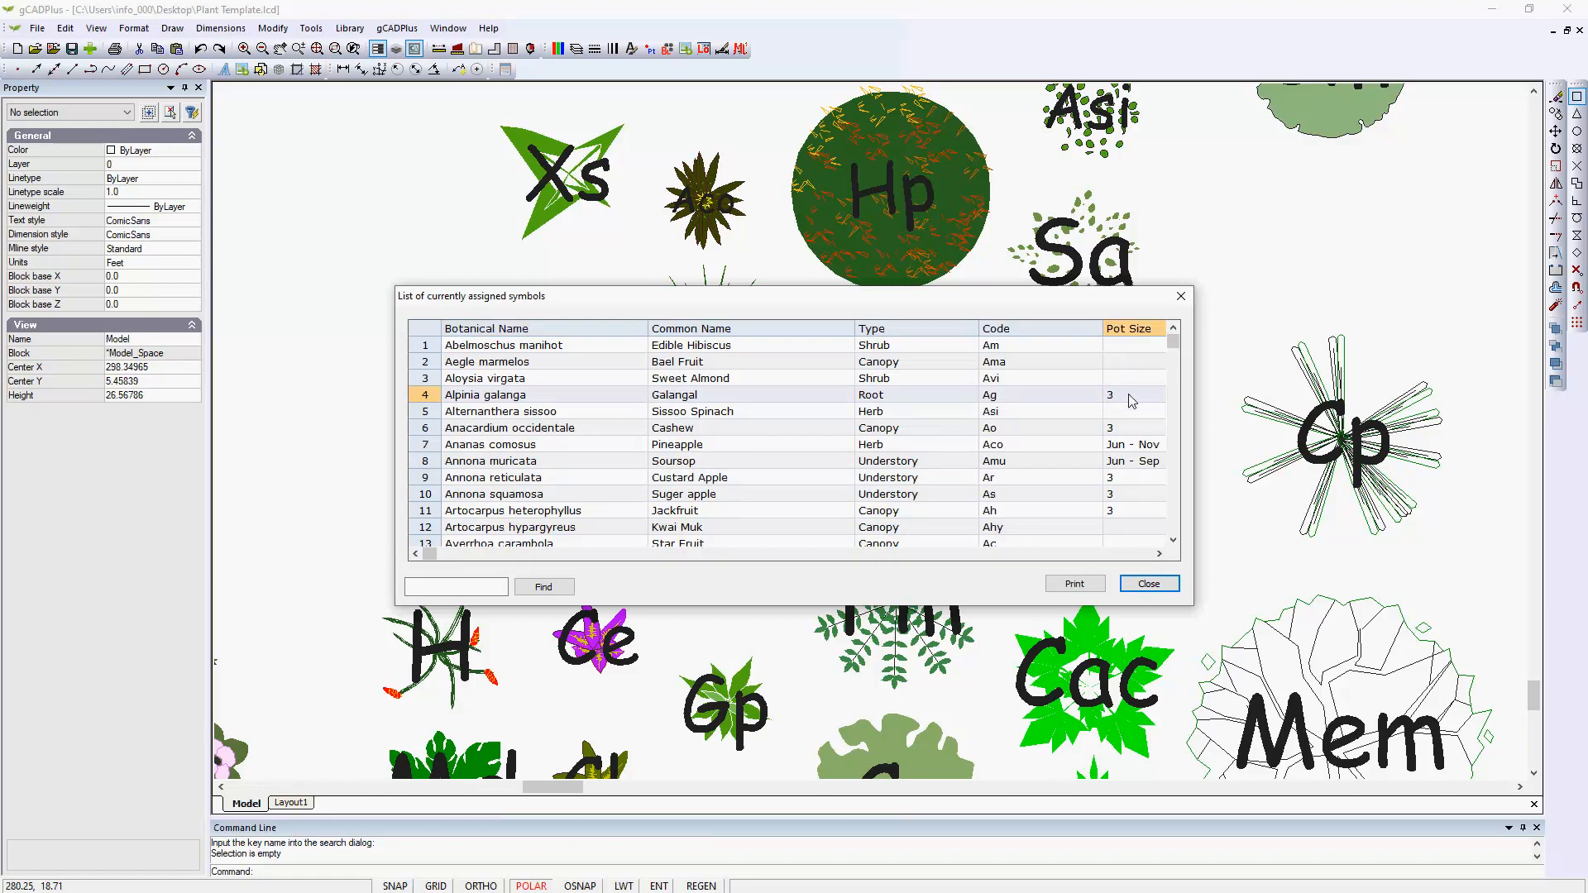
click(1150, 584)
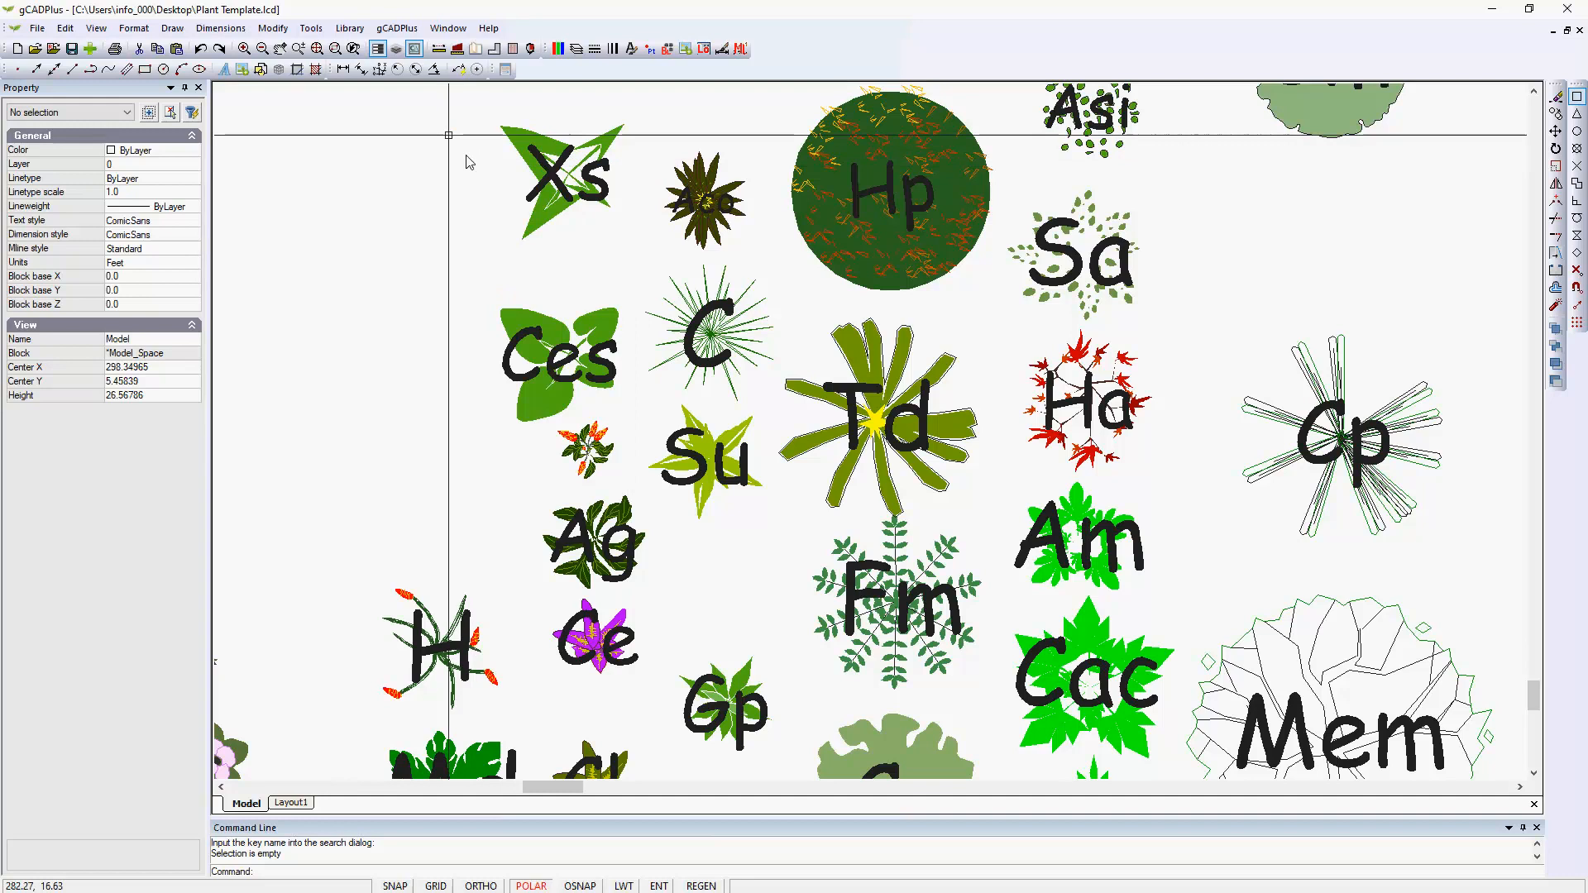
Open the plant list editor to check its contents and cancel it without making edits.
click(411, 35)
mouse_move(455, 47)
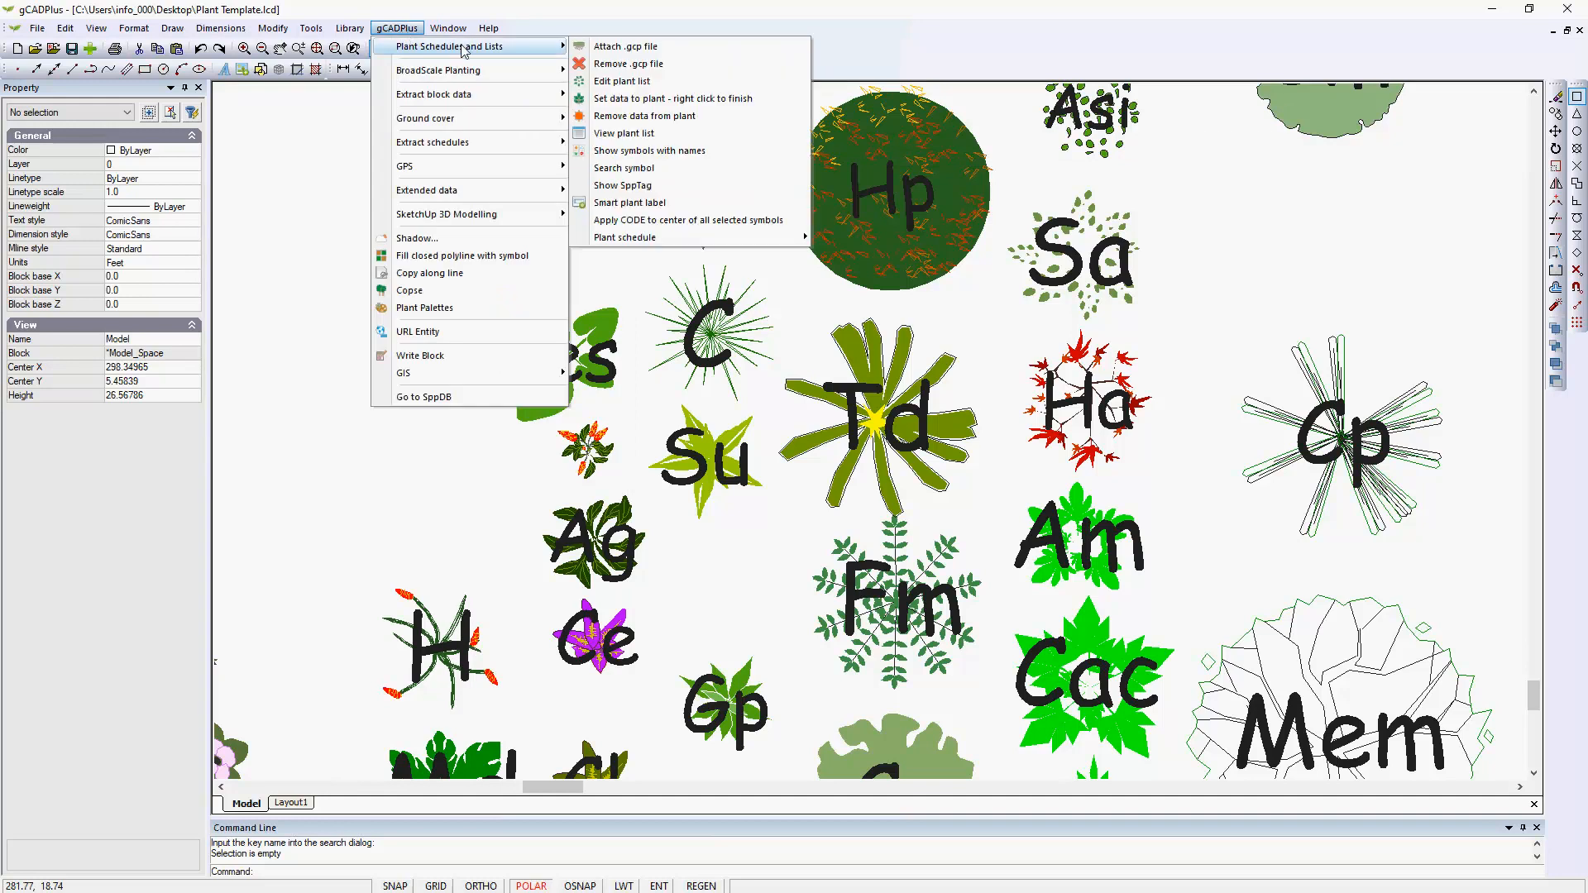
click(649, 82)
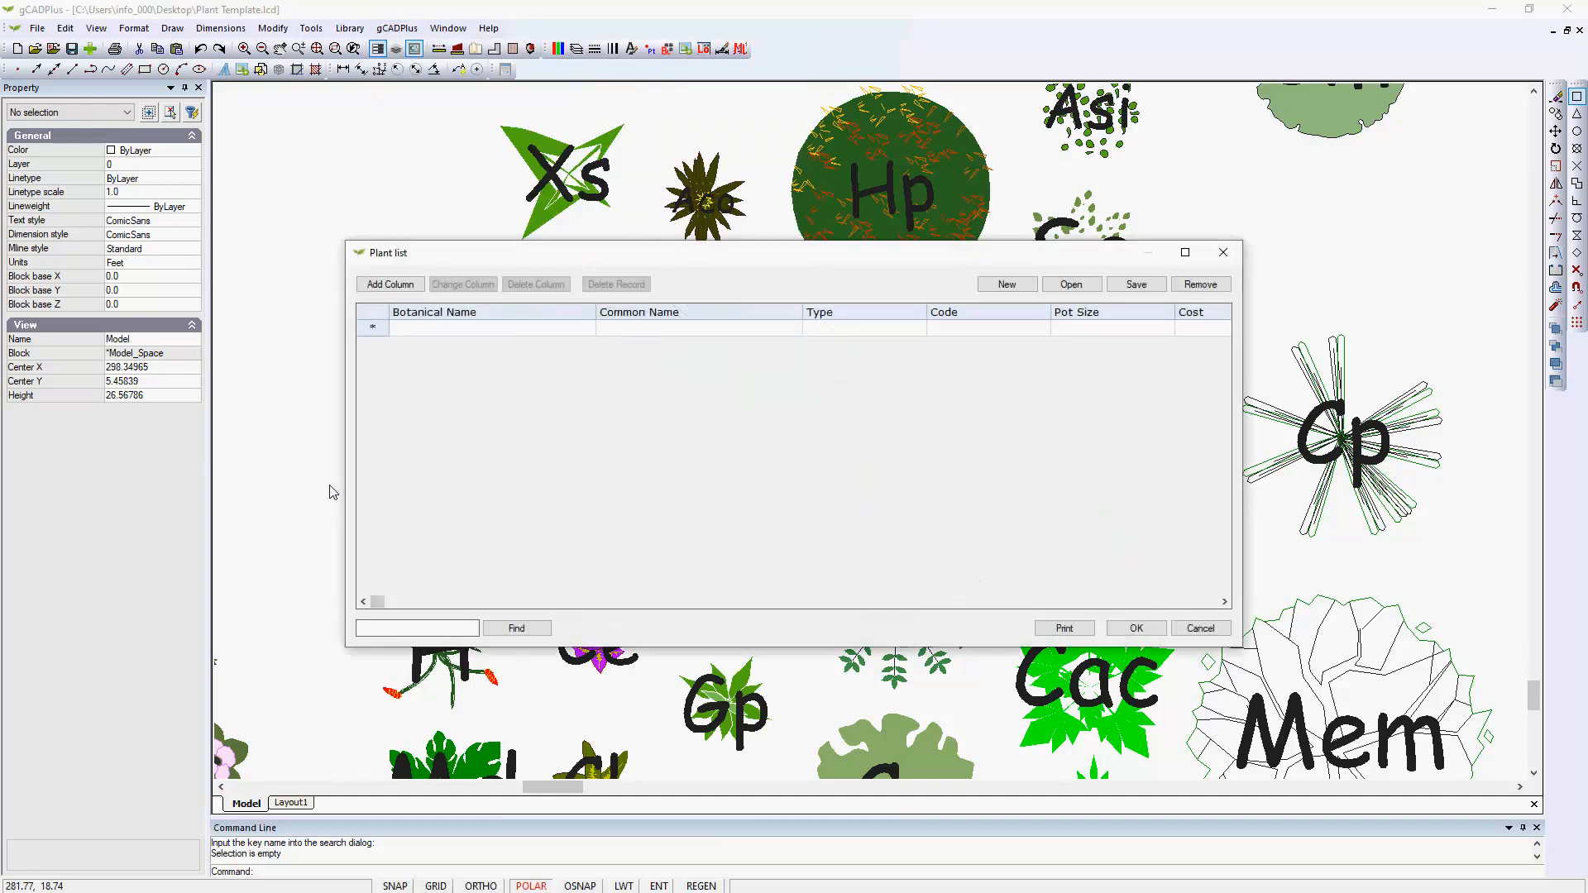
click(1200, 628)
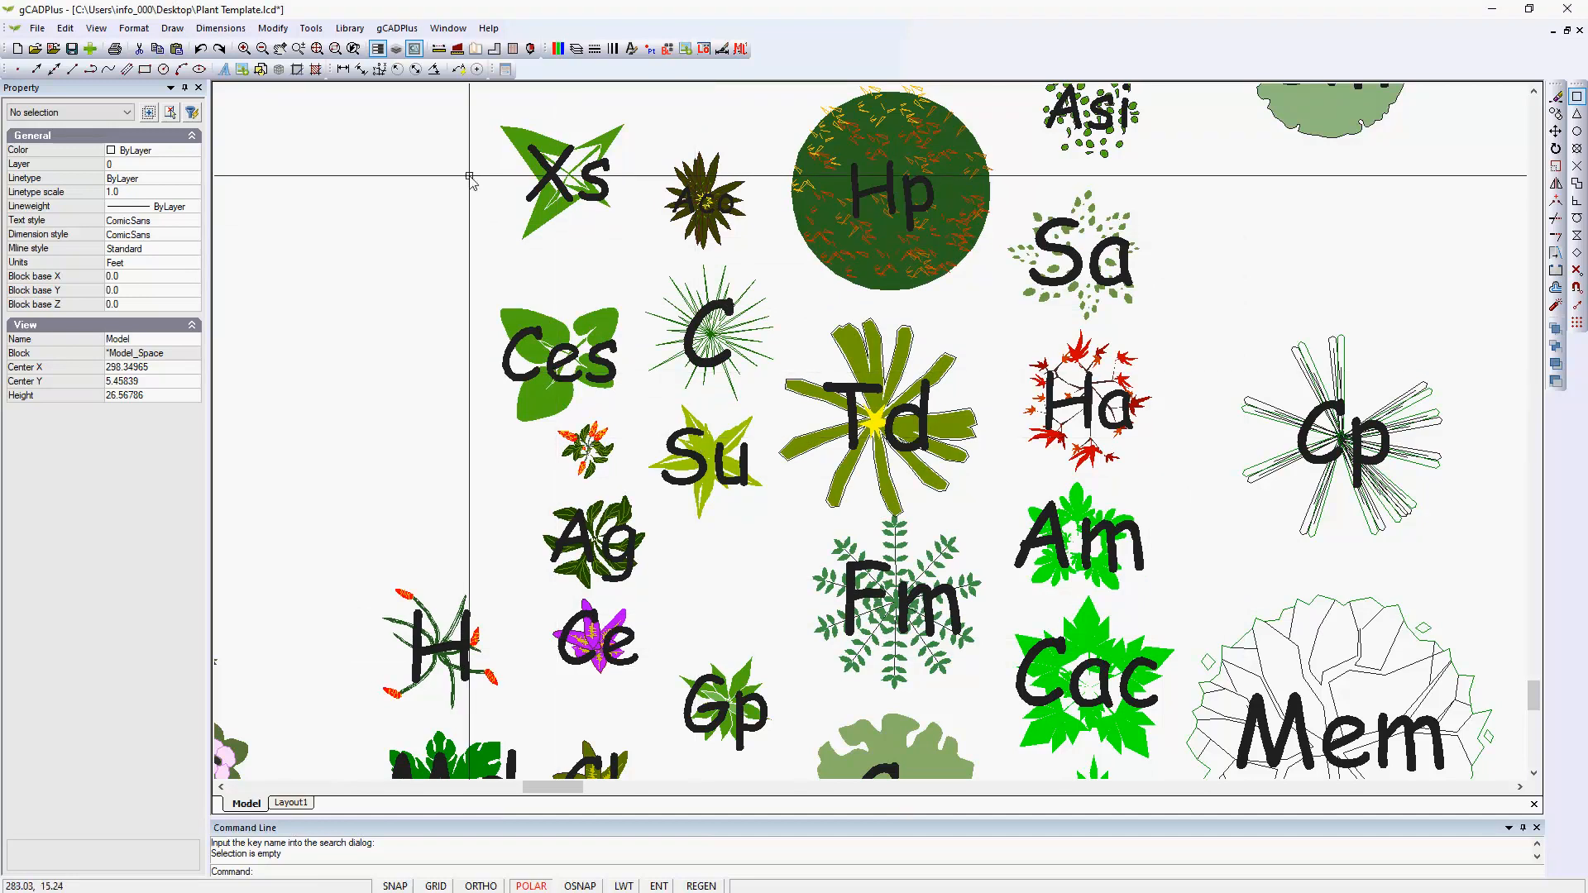
Review the Pot Size entry of Alpinia galanga in the list of assigned symbols again and close the list.
click(397, 28)
mouse_move(464, 46)
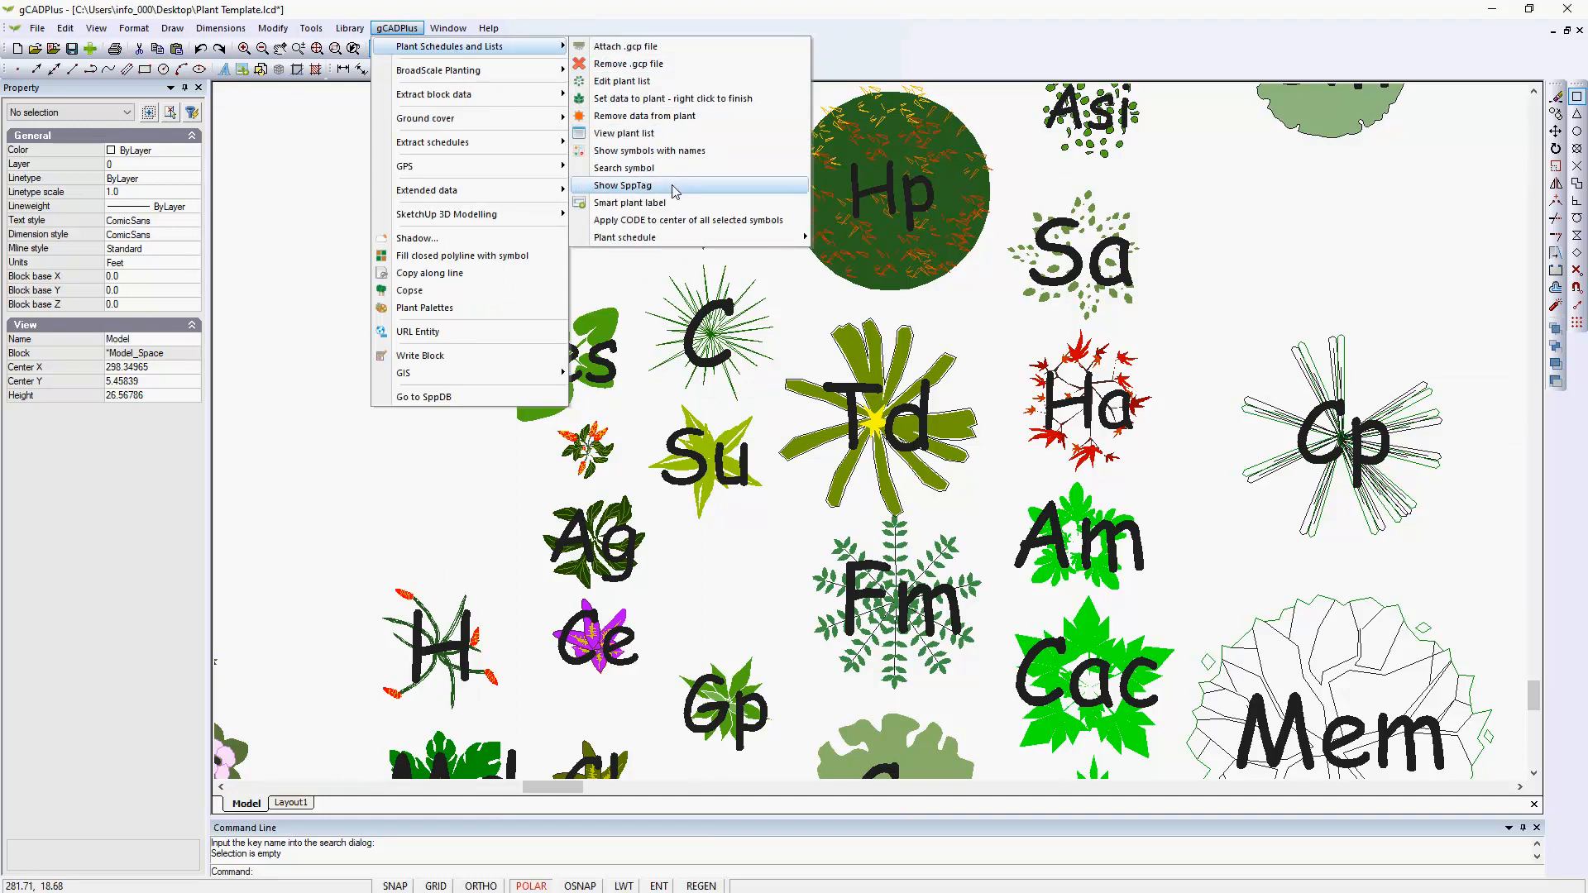
click(648, 134)
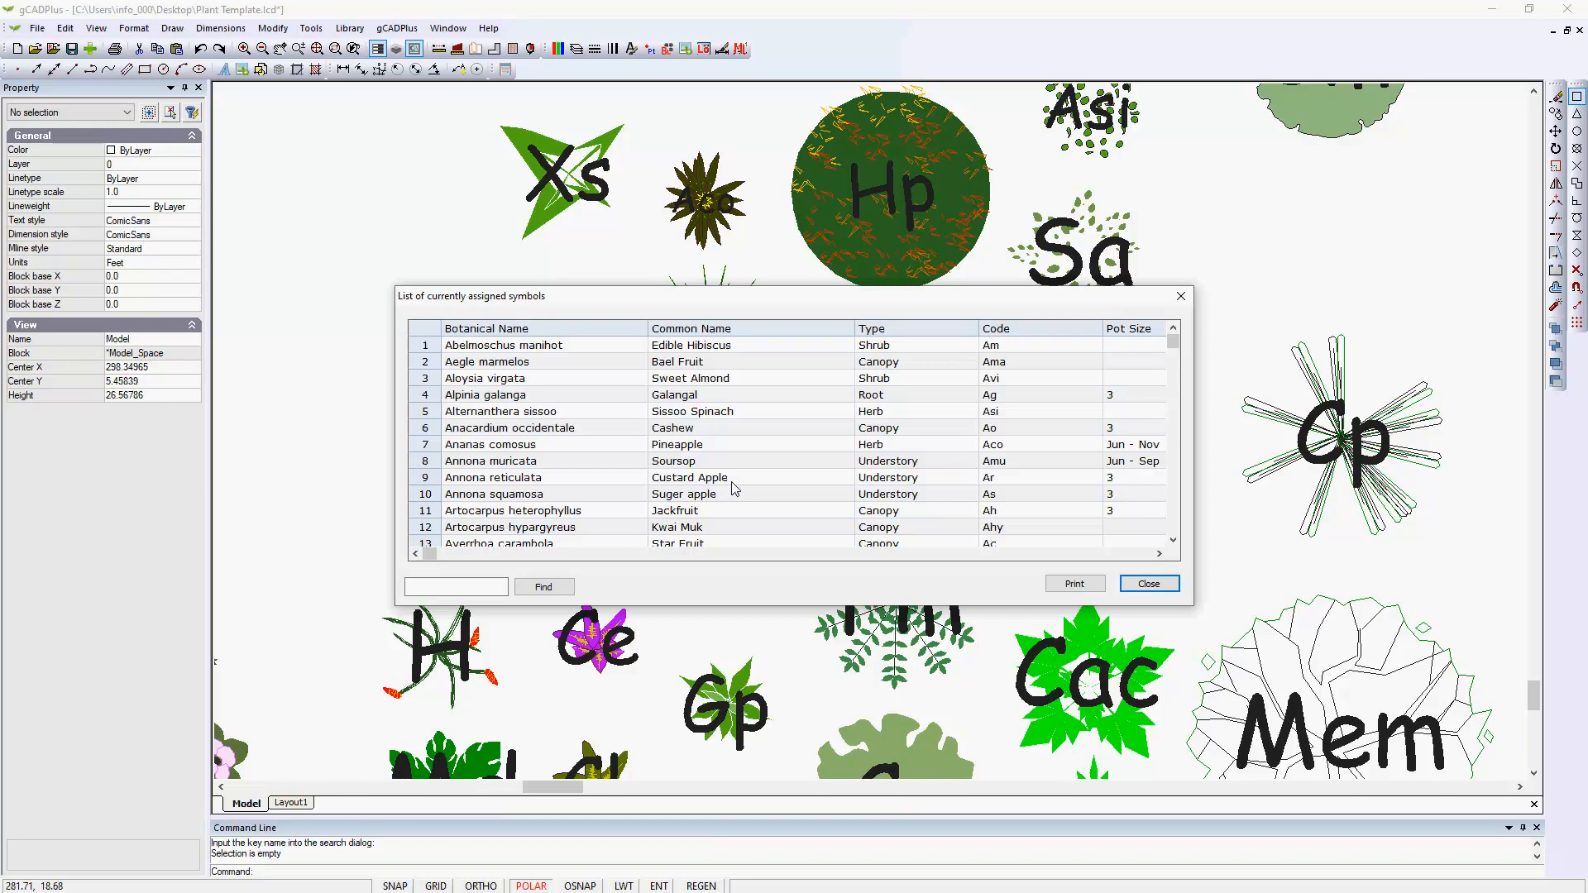
click(1126, 401)
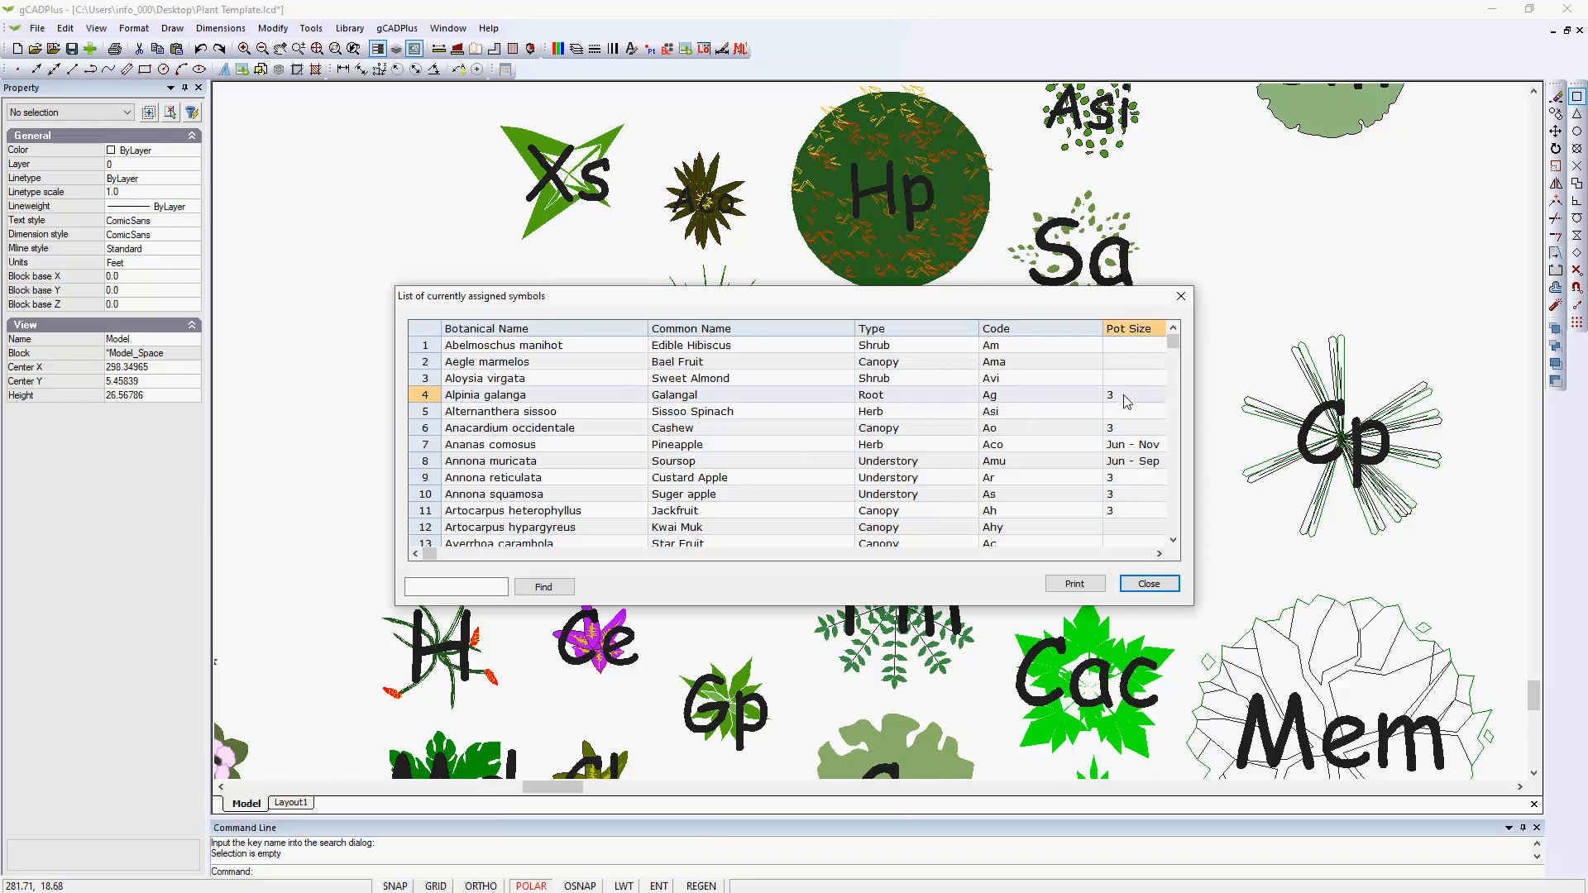
click(1149, 584)
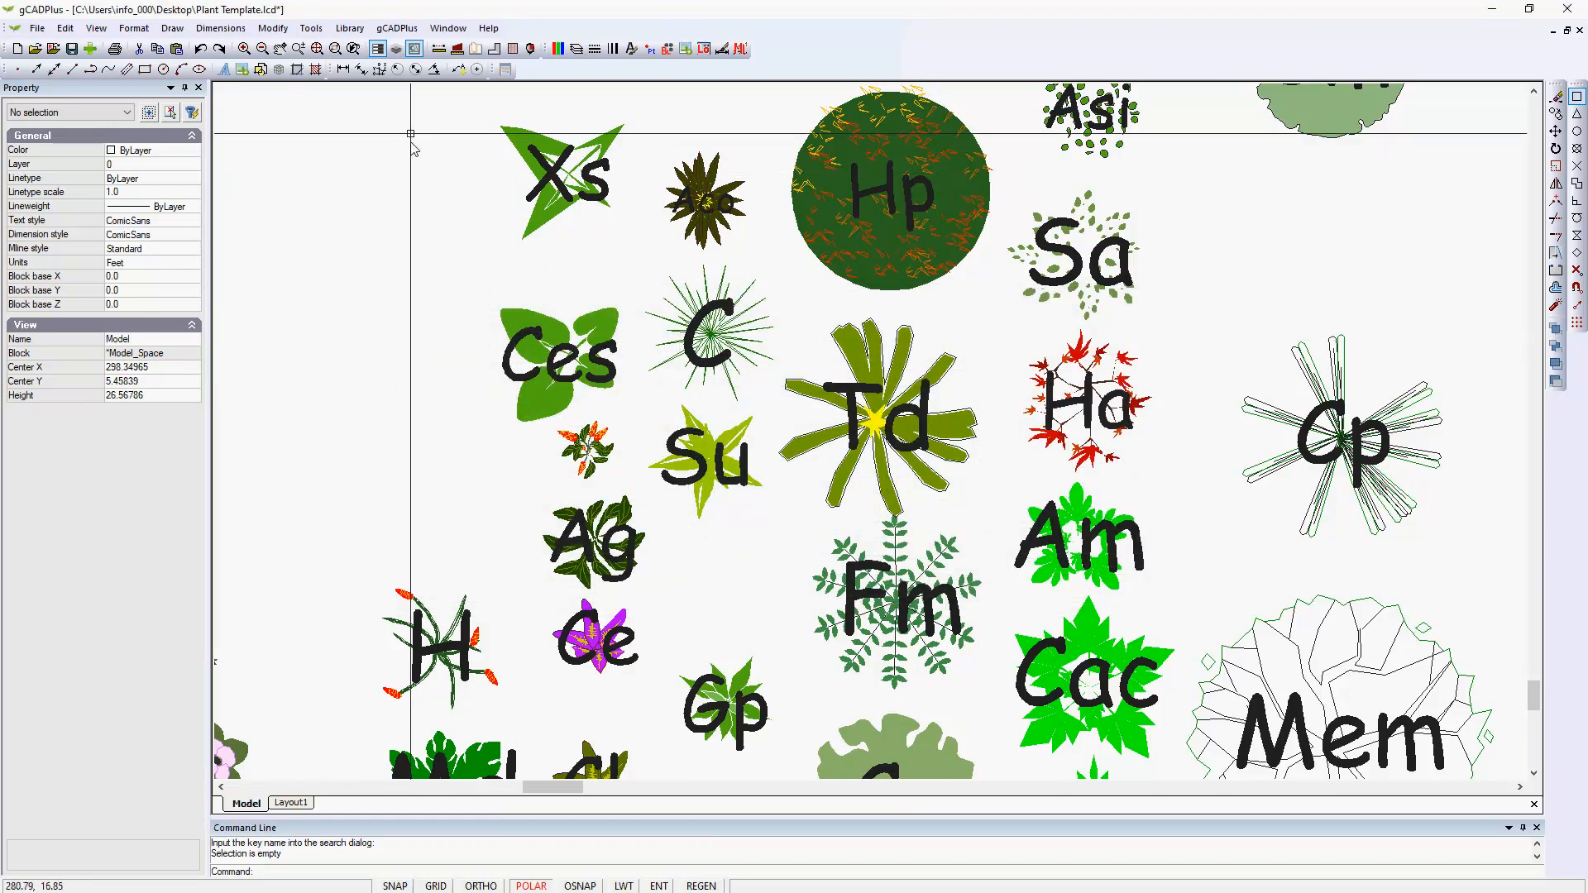
Attach the plant list file plantlist.gcp from the Desktop to the drawing.
click(397, 28)
mouse_move(503, 50)
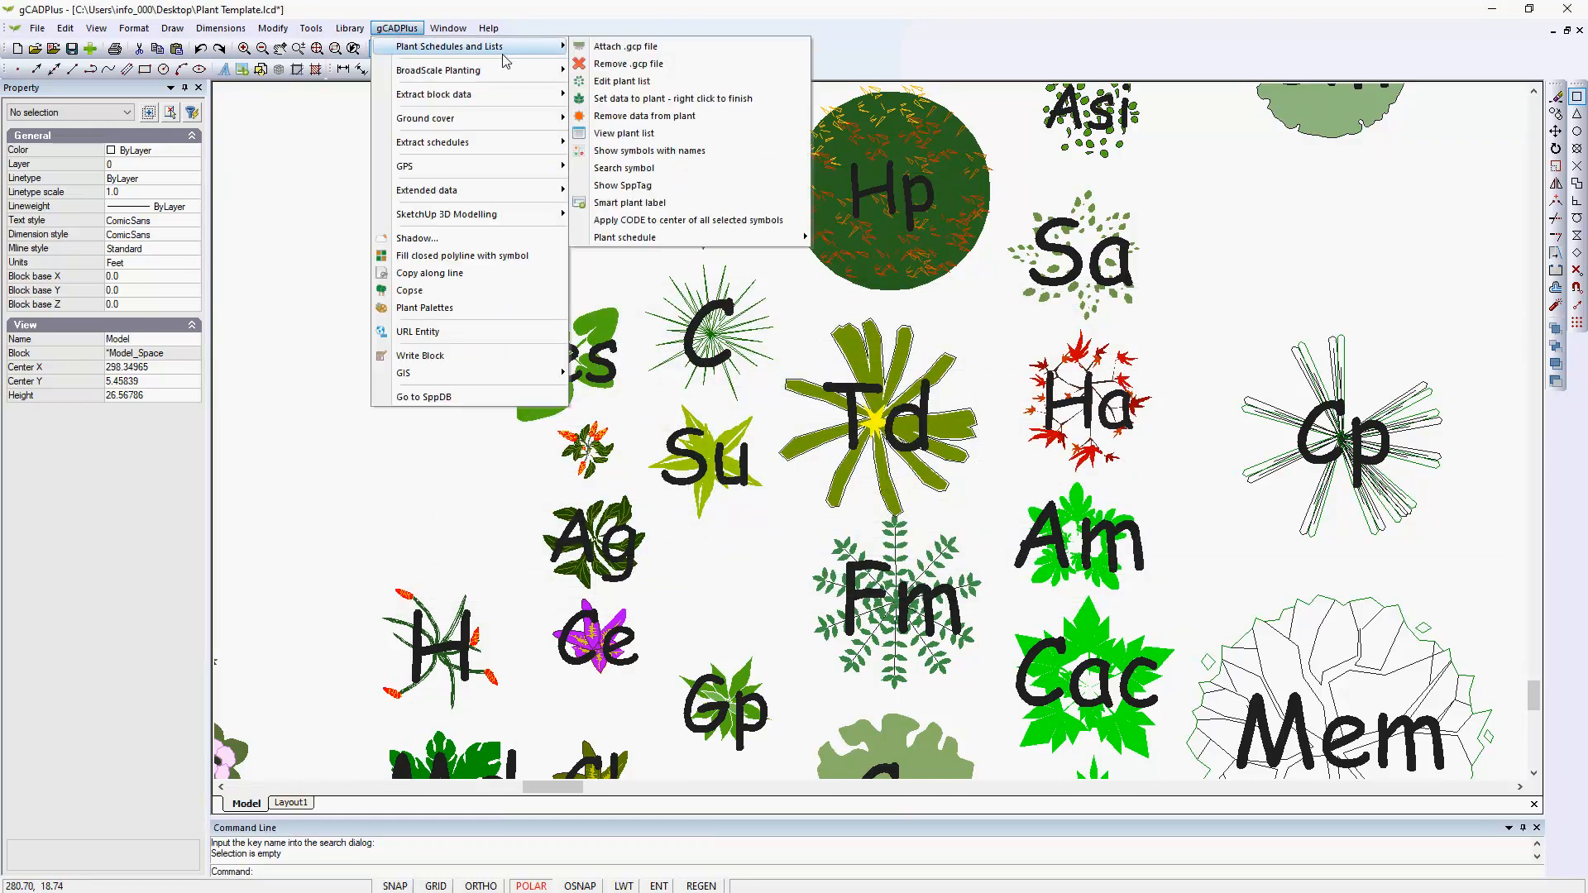
click(639, 48)
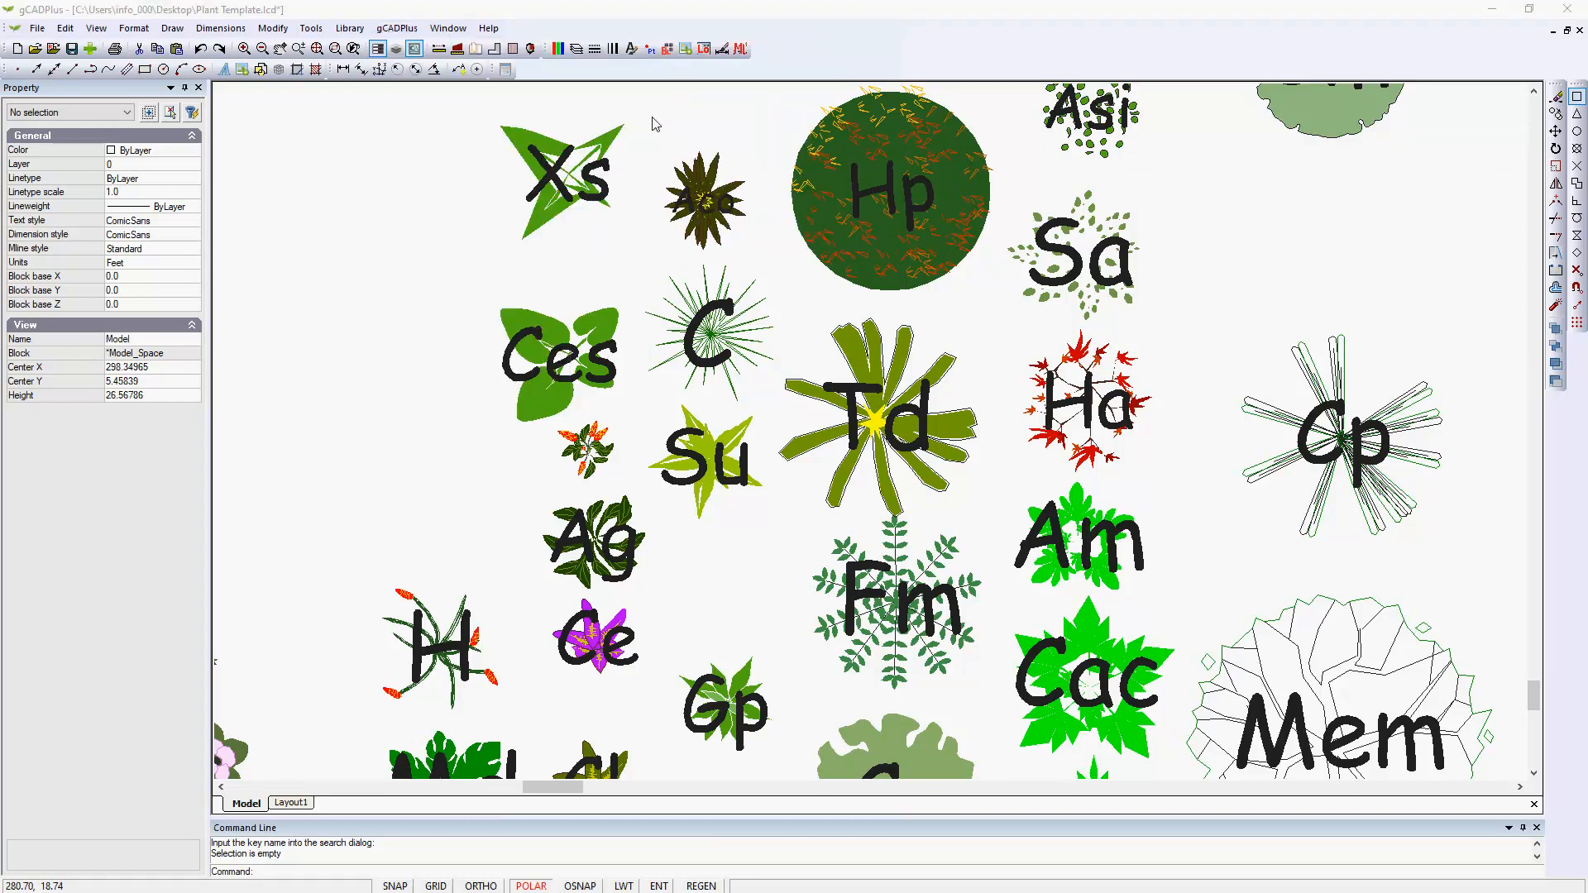
click(430, 424)
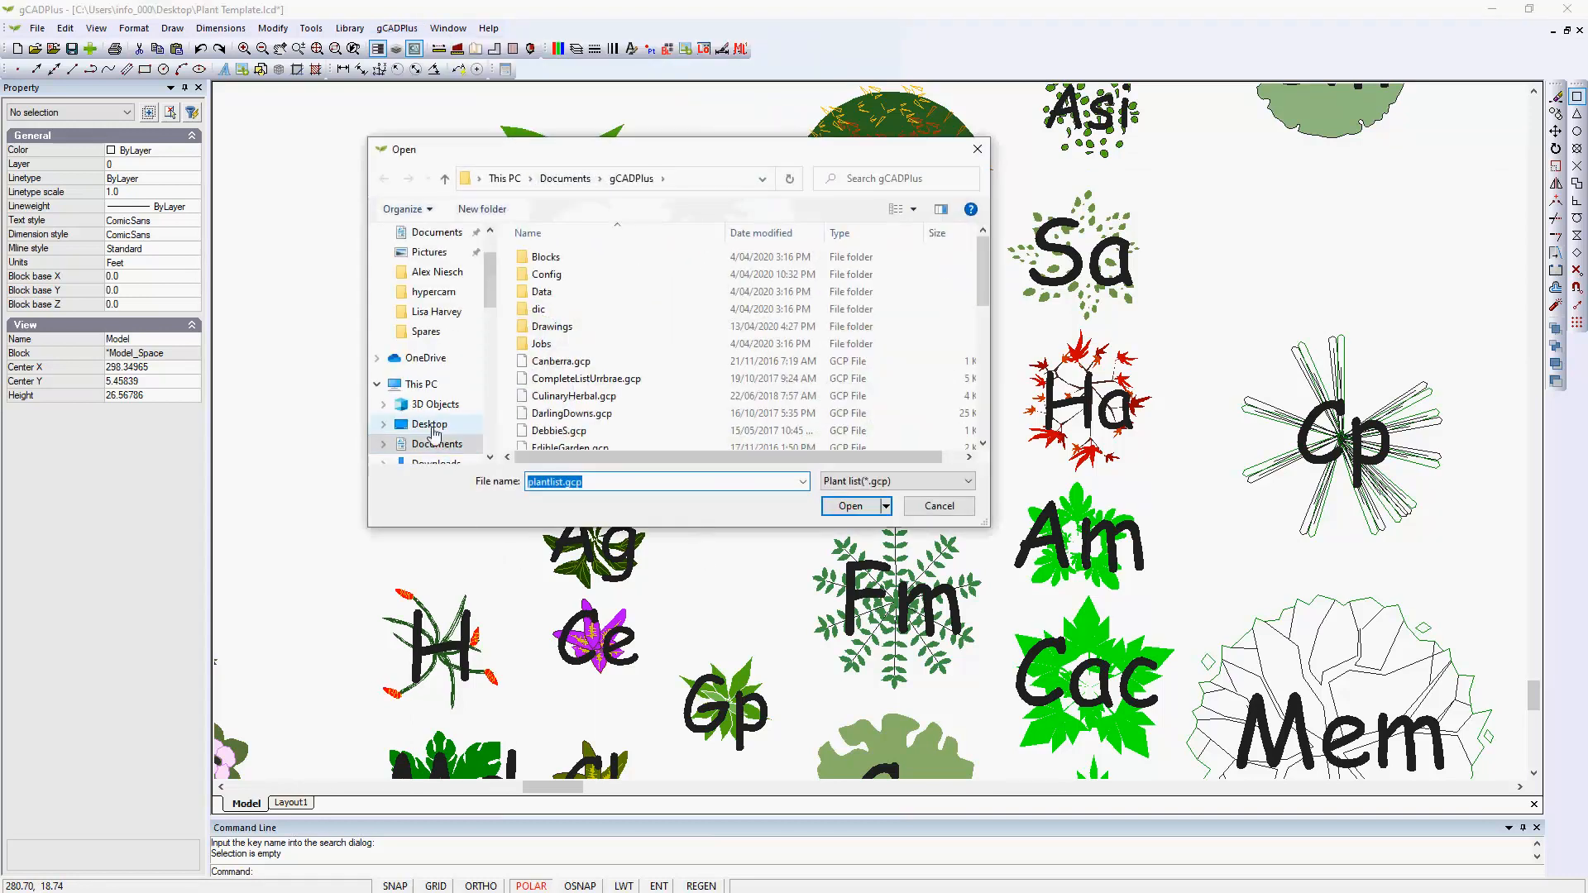
click(538, 261)
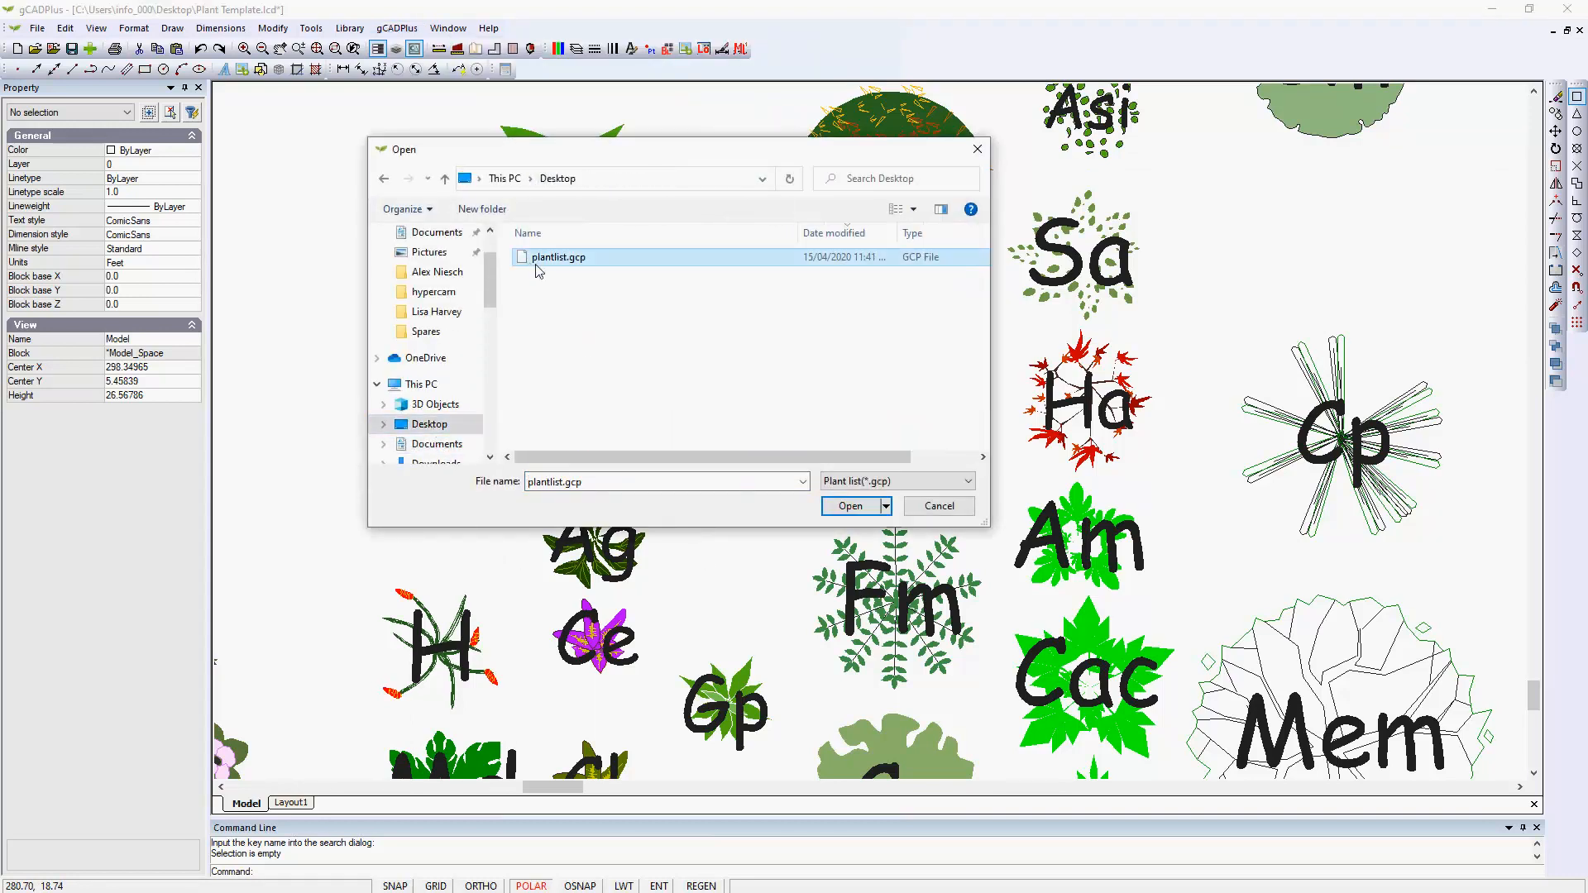
click(850, 512)
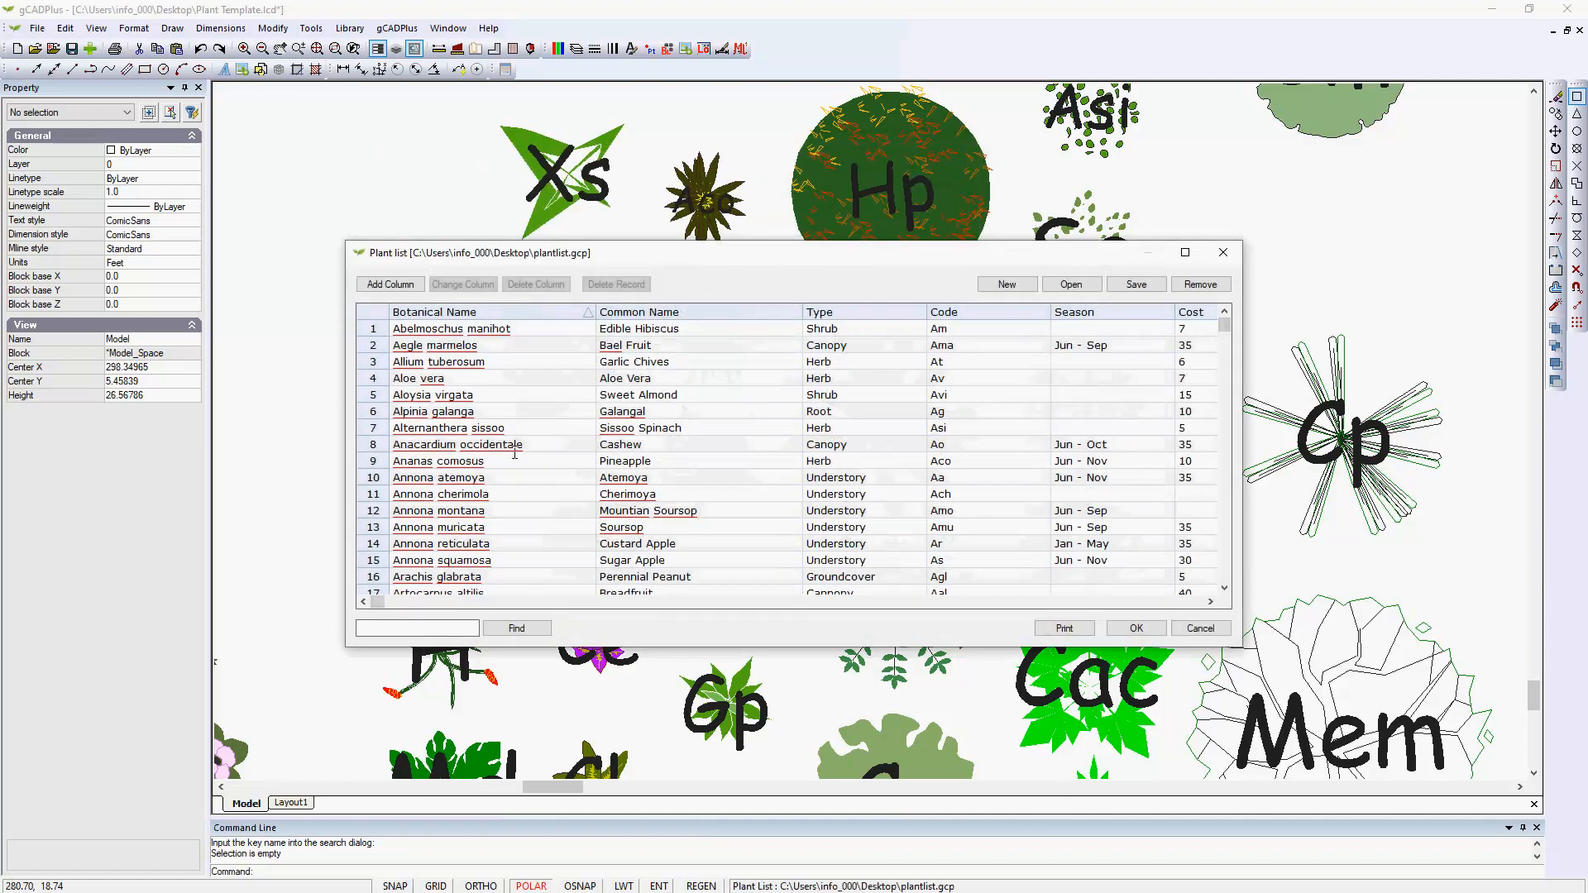
Widen the plant list window to show all columns, check the Alpinia galanga record and accept the list.
drag(344, 504, 126, 505)
drag(1243, 505, 1415, 504)
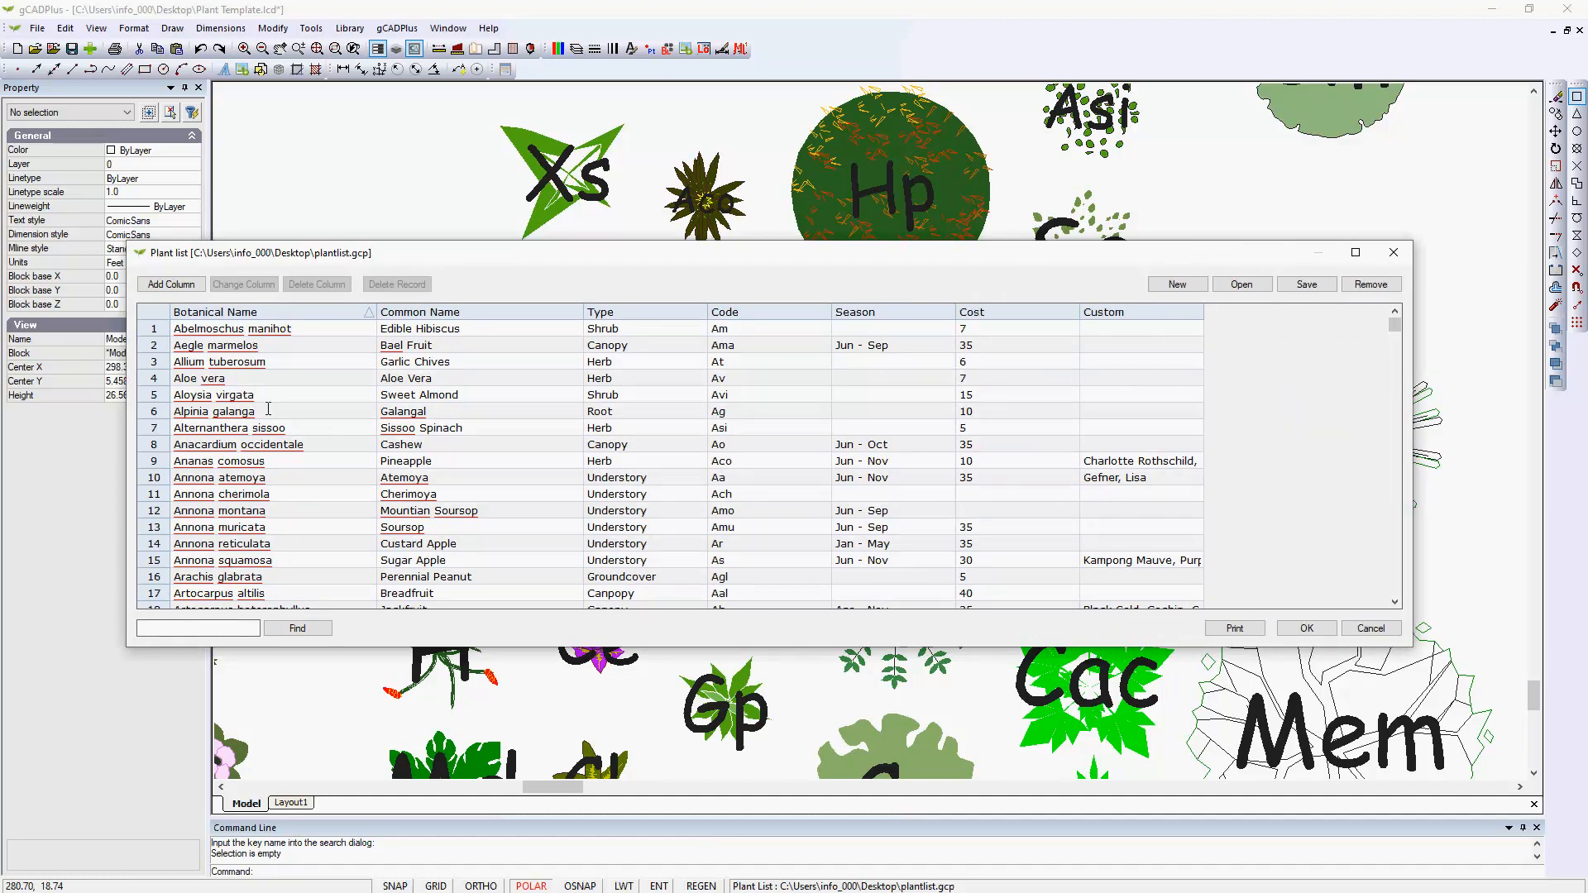
click(158, 413)
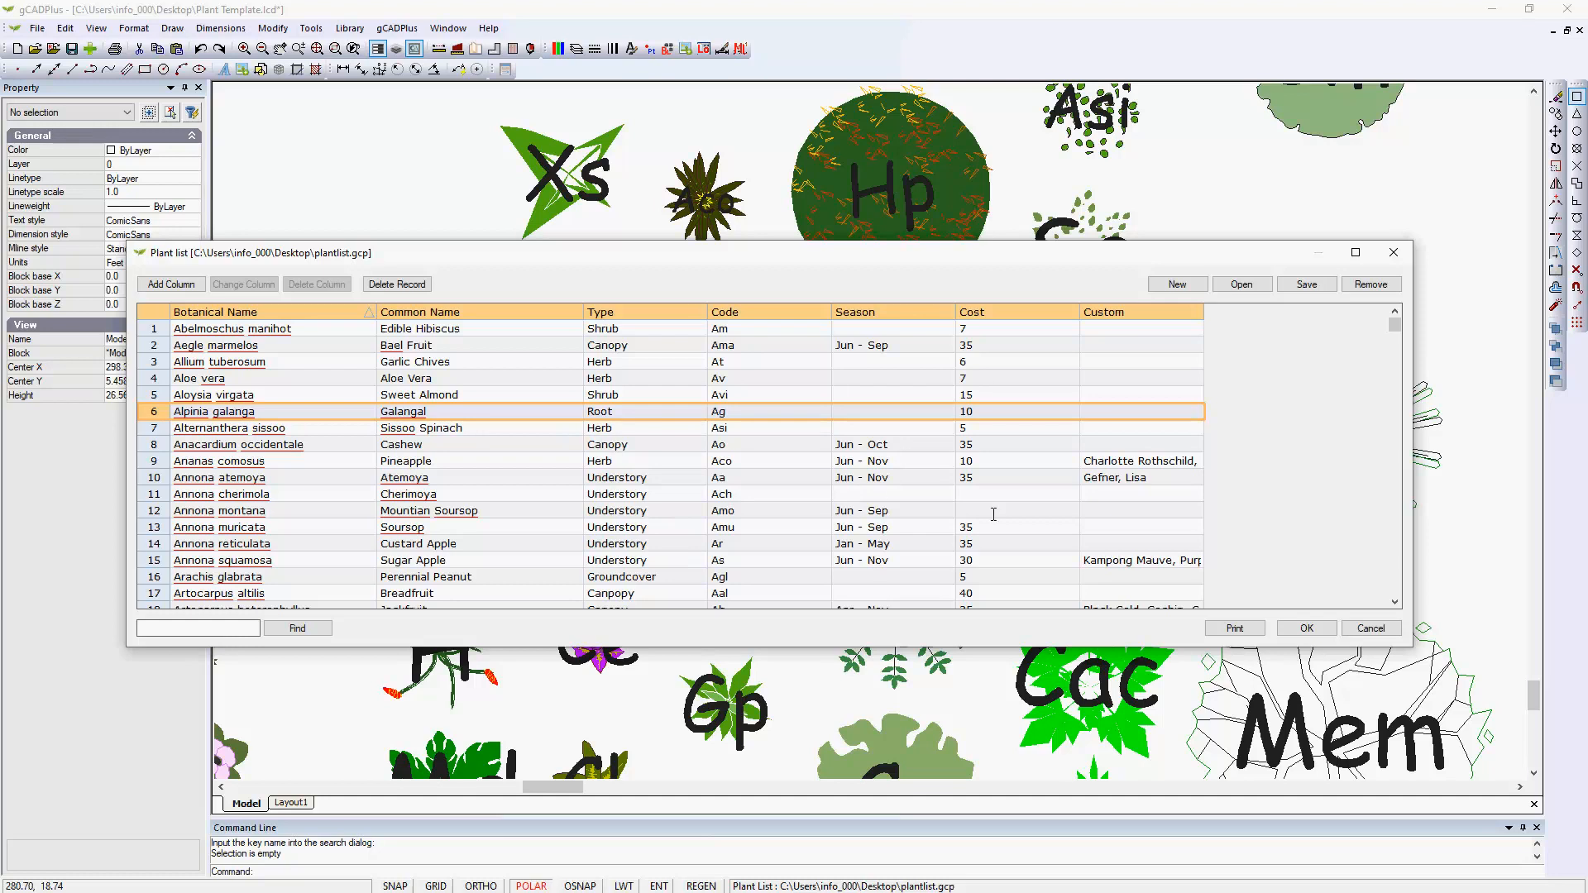
click(1307, 629)
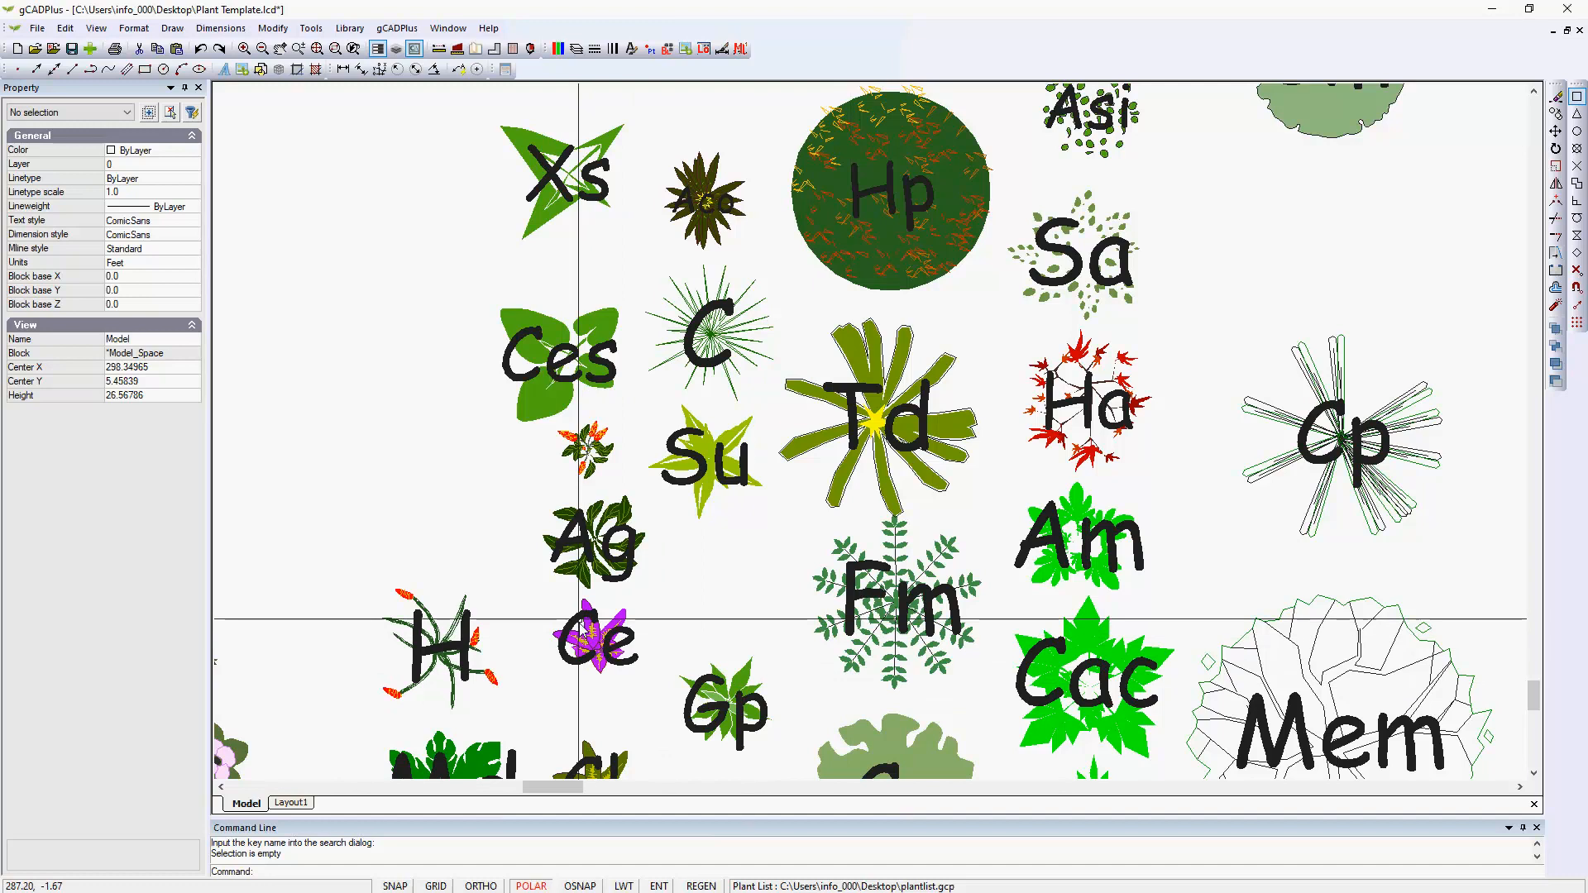
Remove the assigned plant data from the Galangal symbol labelled Ag and confirm the removal.
scroll(578, 619, up, 4)
click(677, 435)
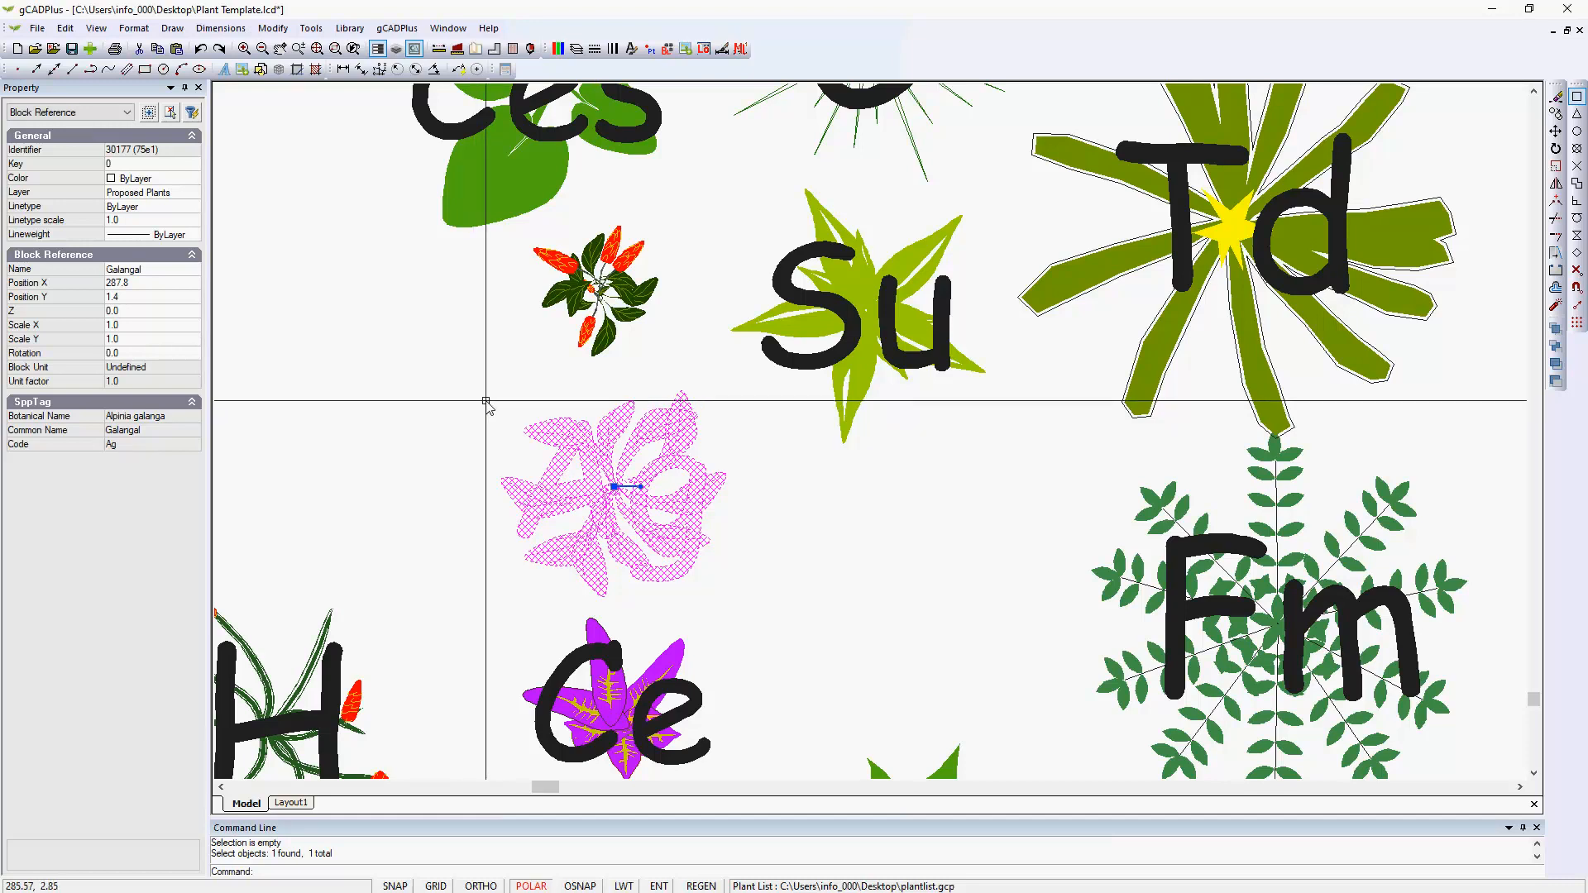
click(396, 29)
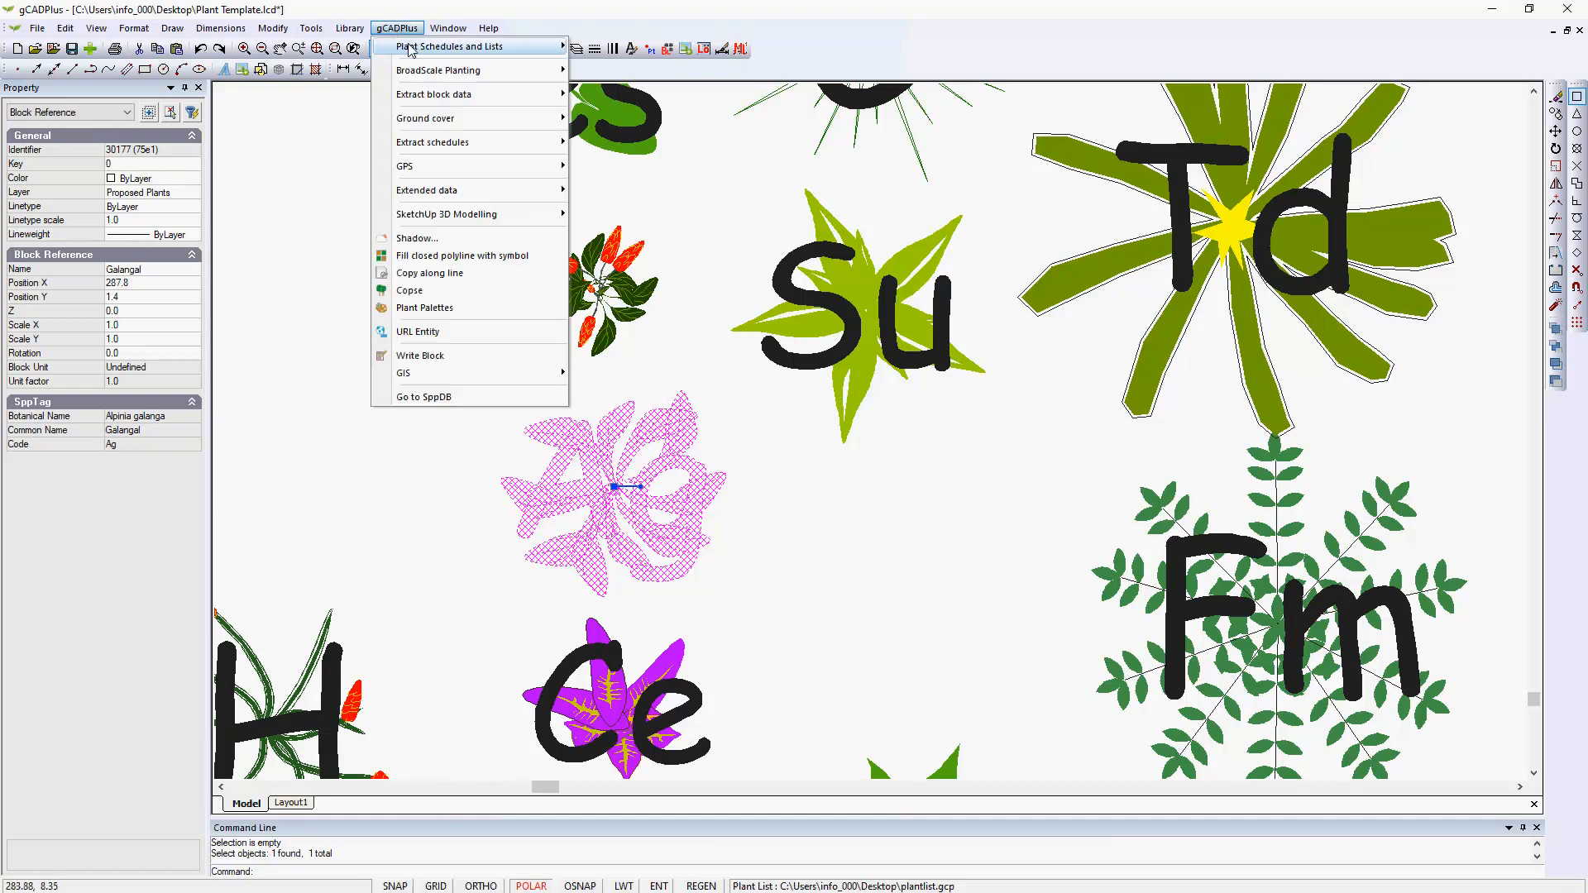
mouse_move(496, 48)
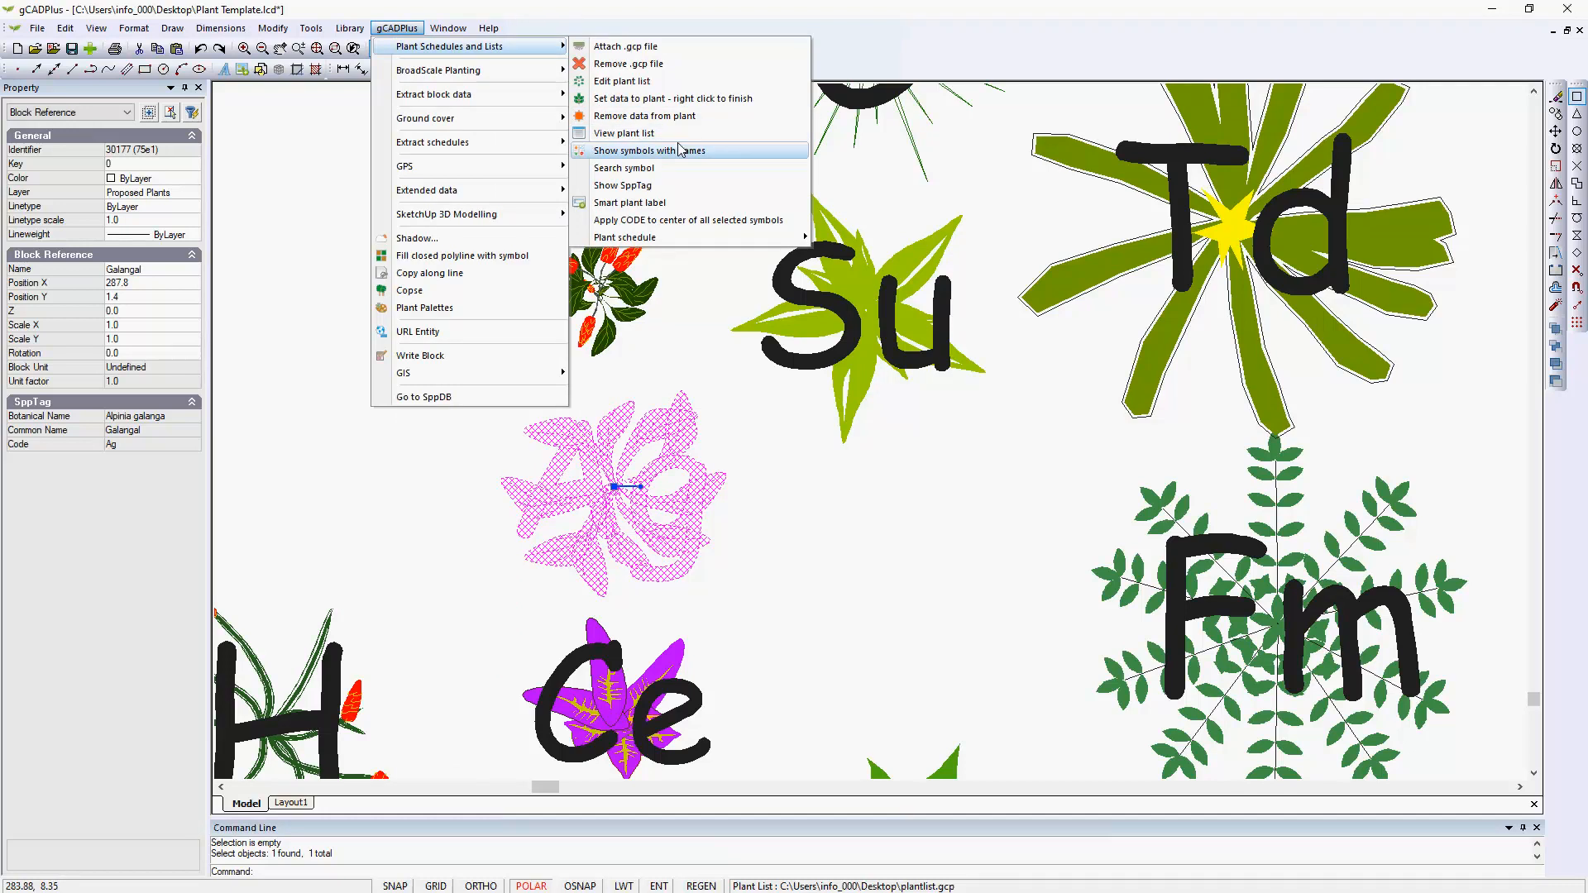
click(661, 119)
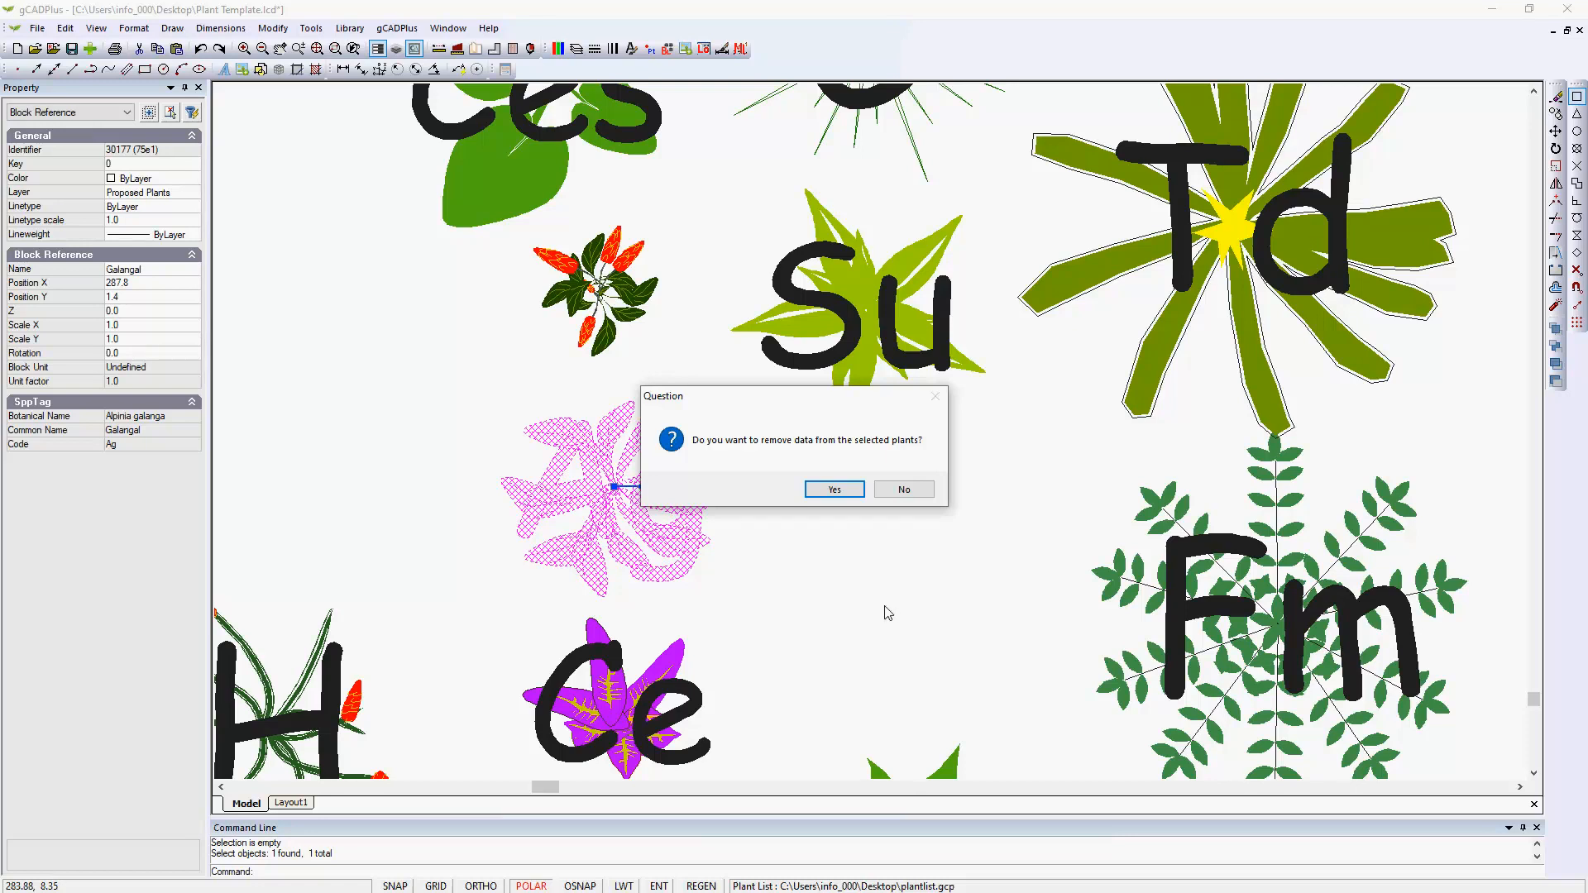
click(851, 491)
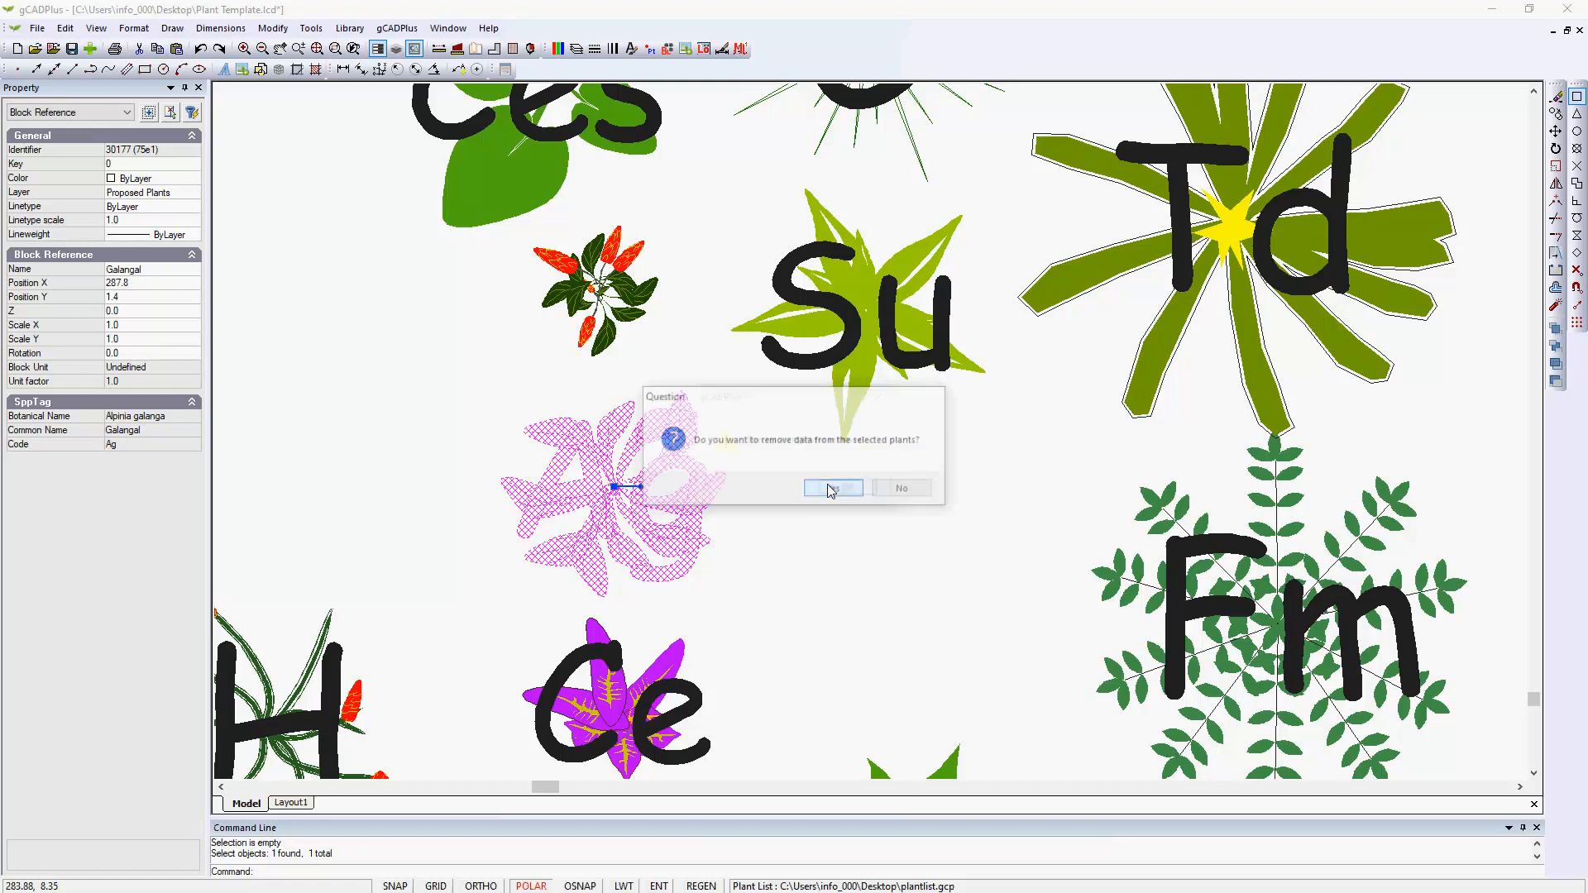
click(850, 491)
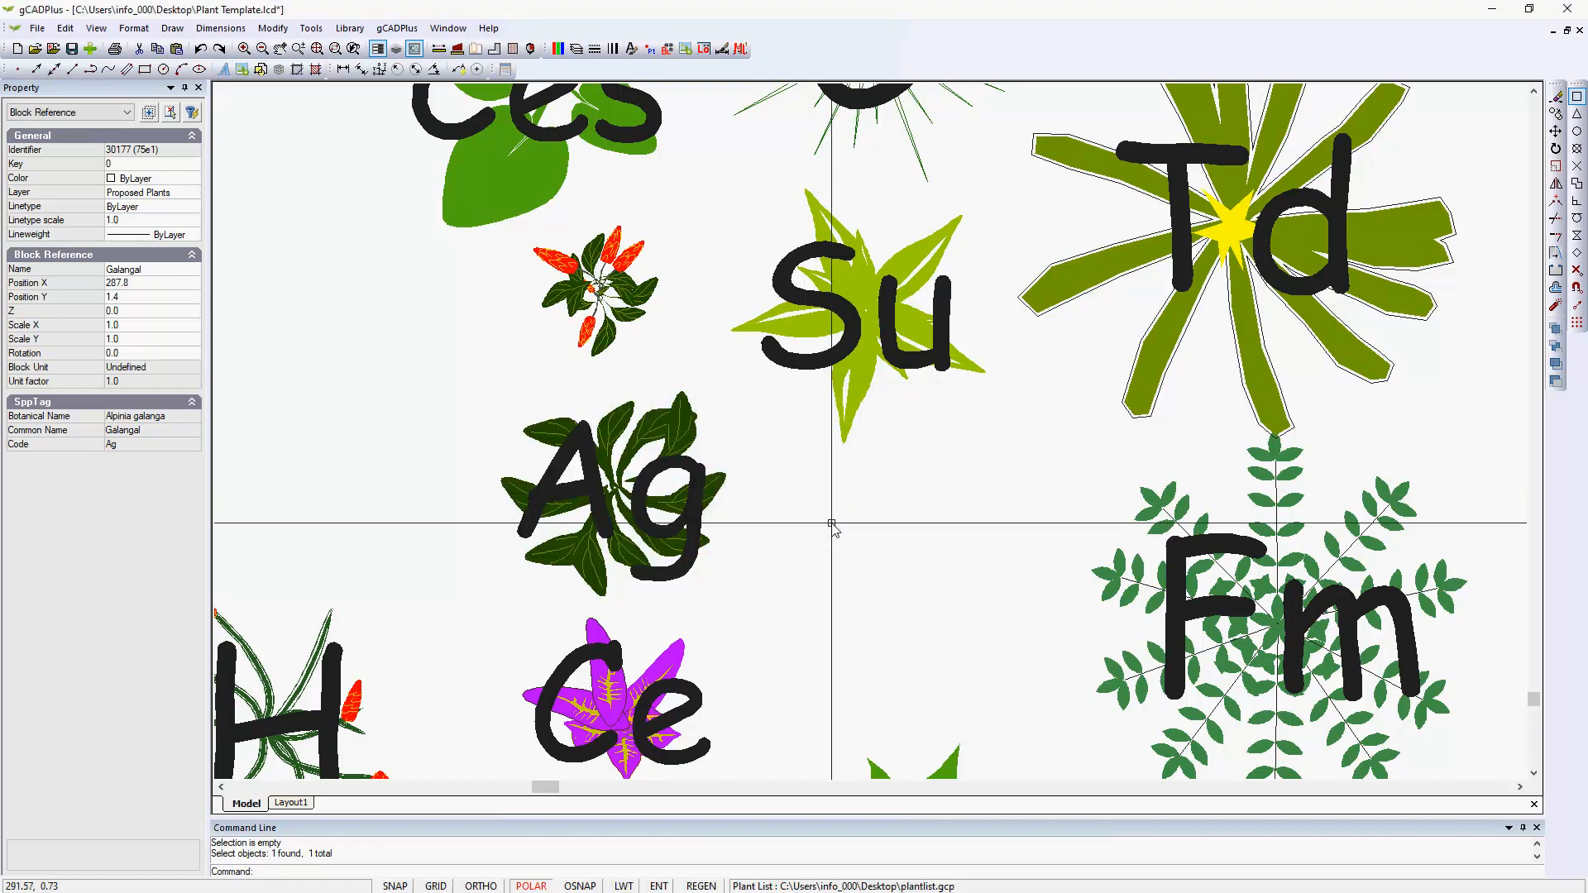
Set plant data for the Galangal symbol, selecting the Alpinia galanga record and widening the plant selection window to show all columns.
click(620, 486)
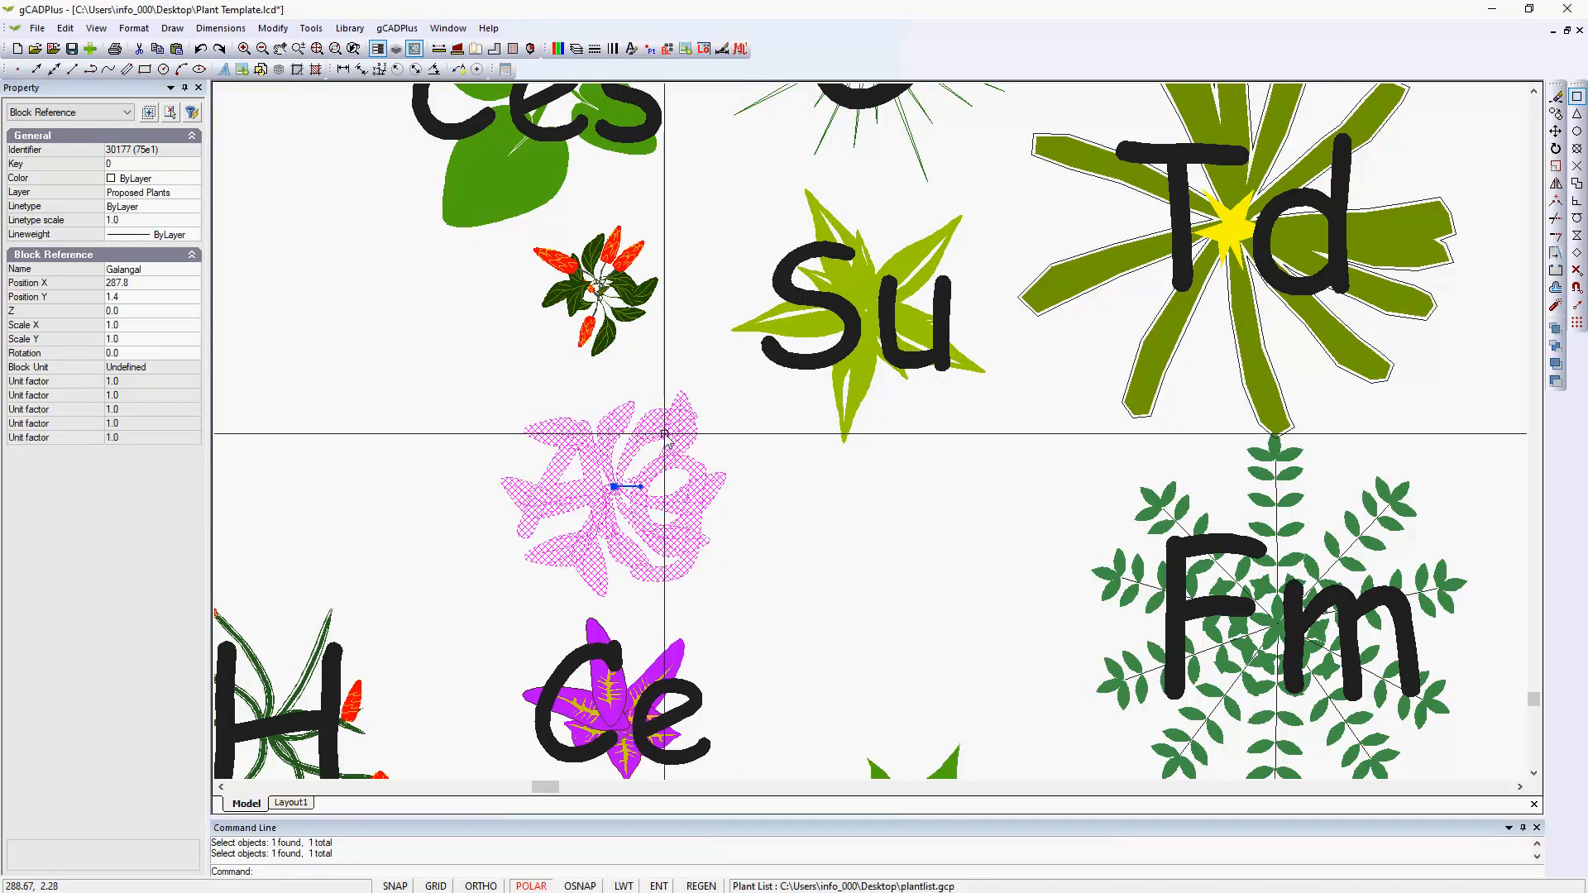
click(397, 28)
mouse_move(494, 51)
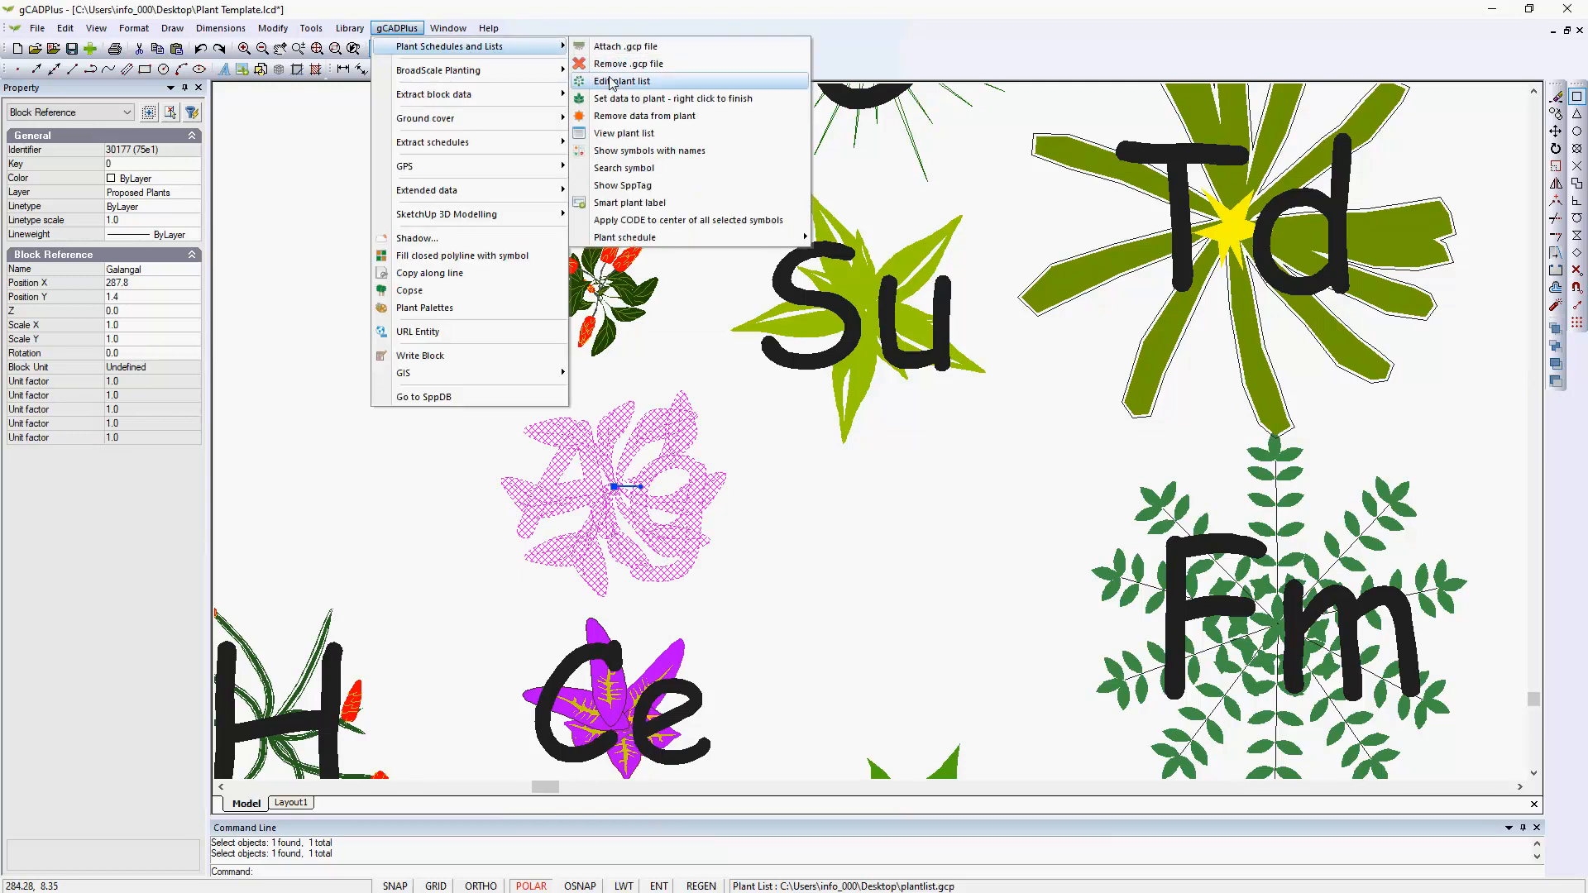
click(674, 99)
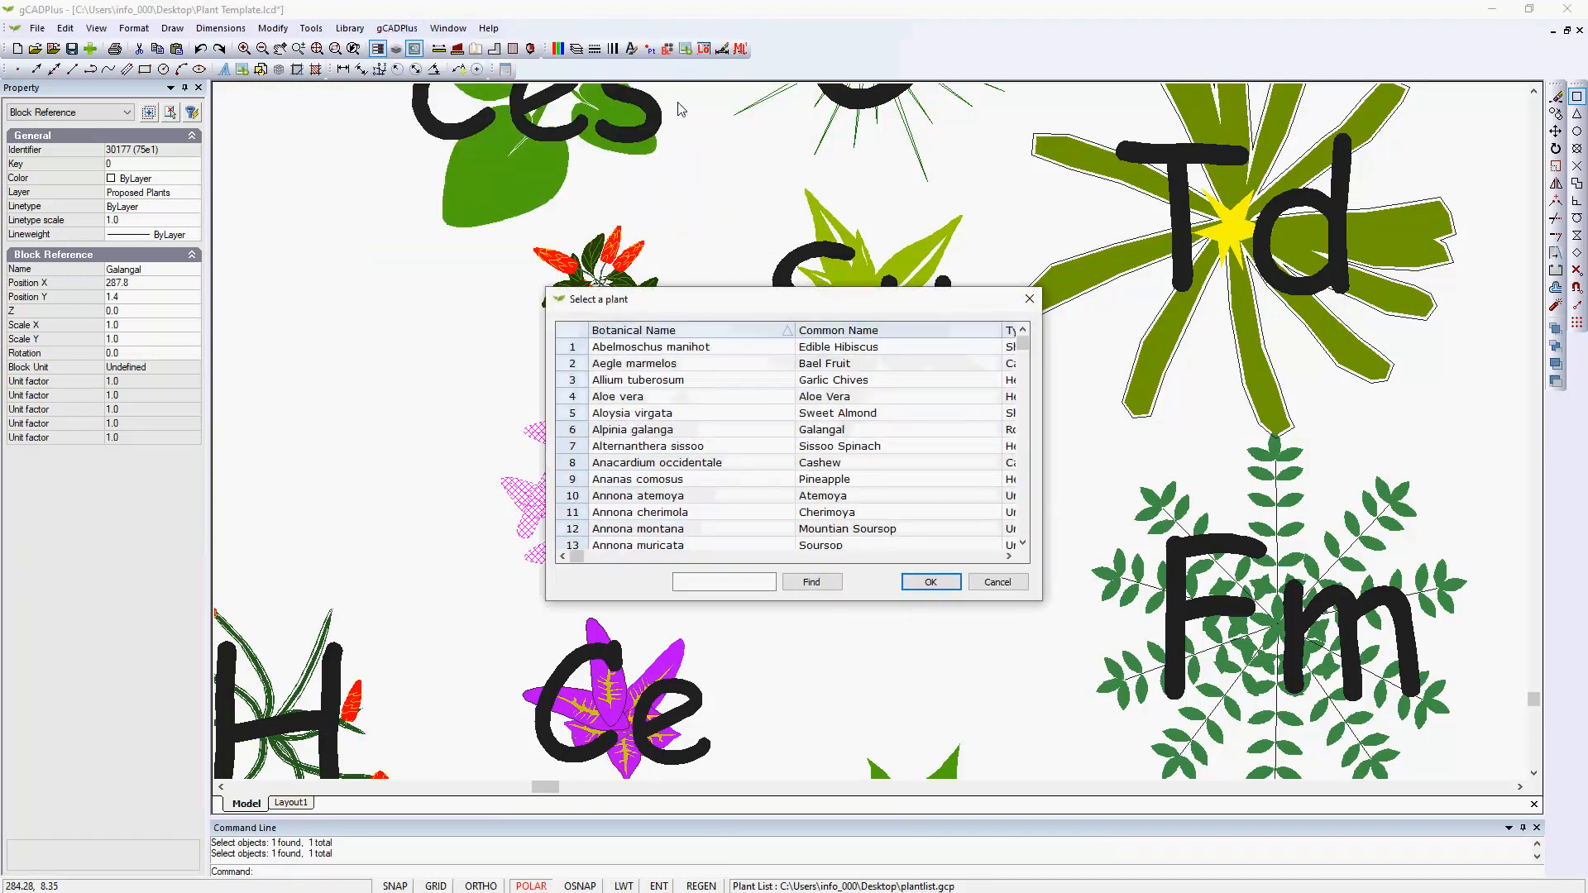
drag(547, 520, 239, 530)
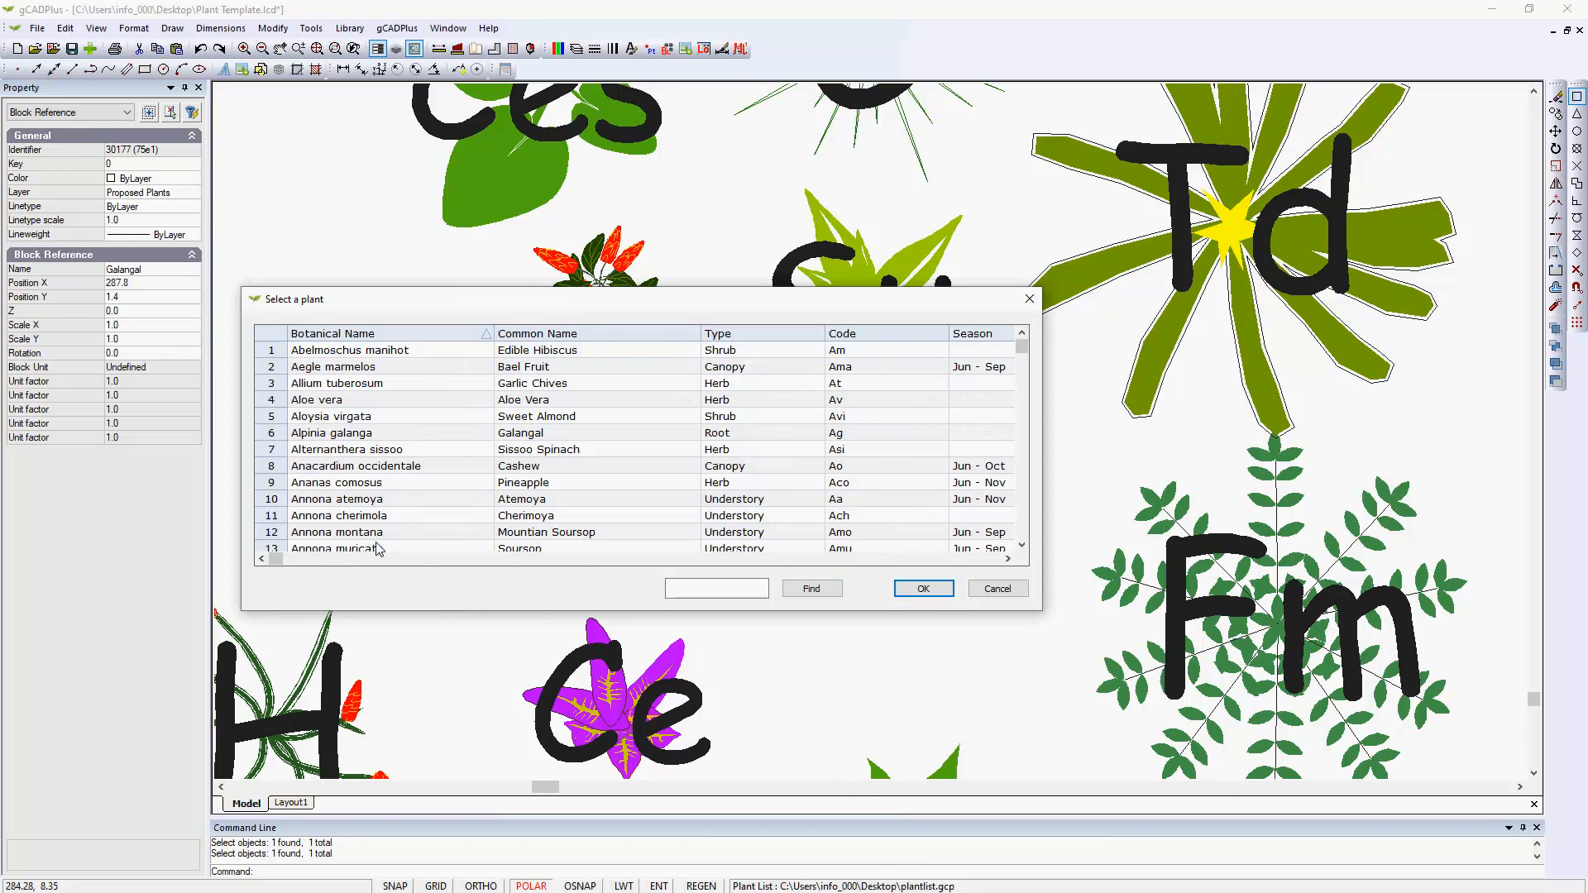
click(273, 436)
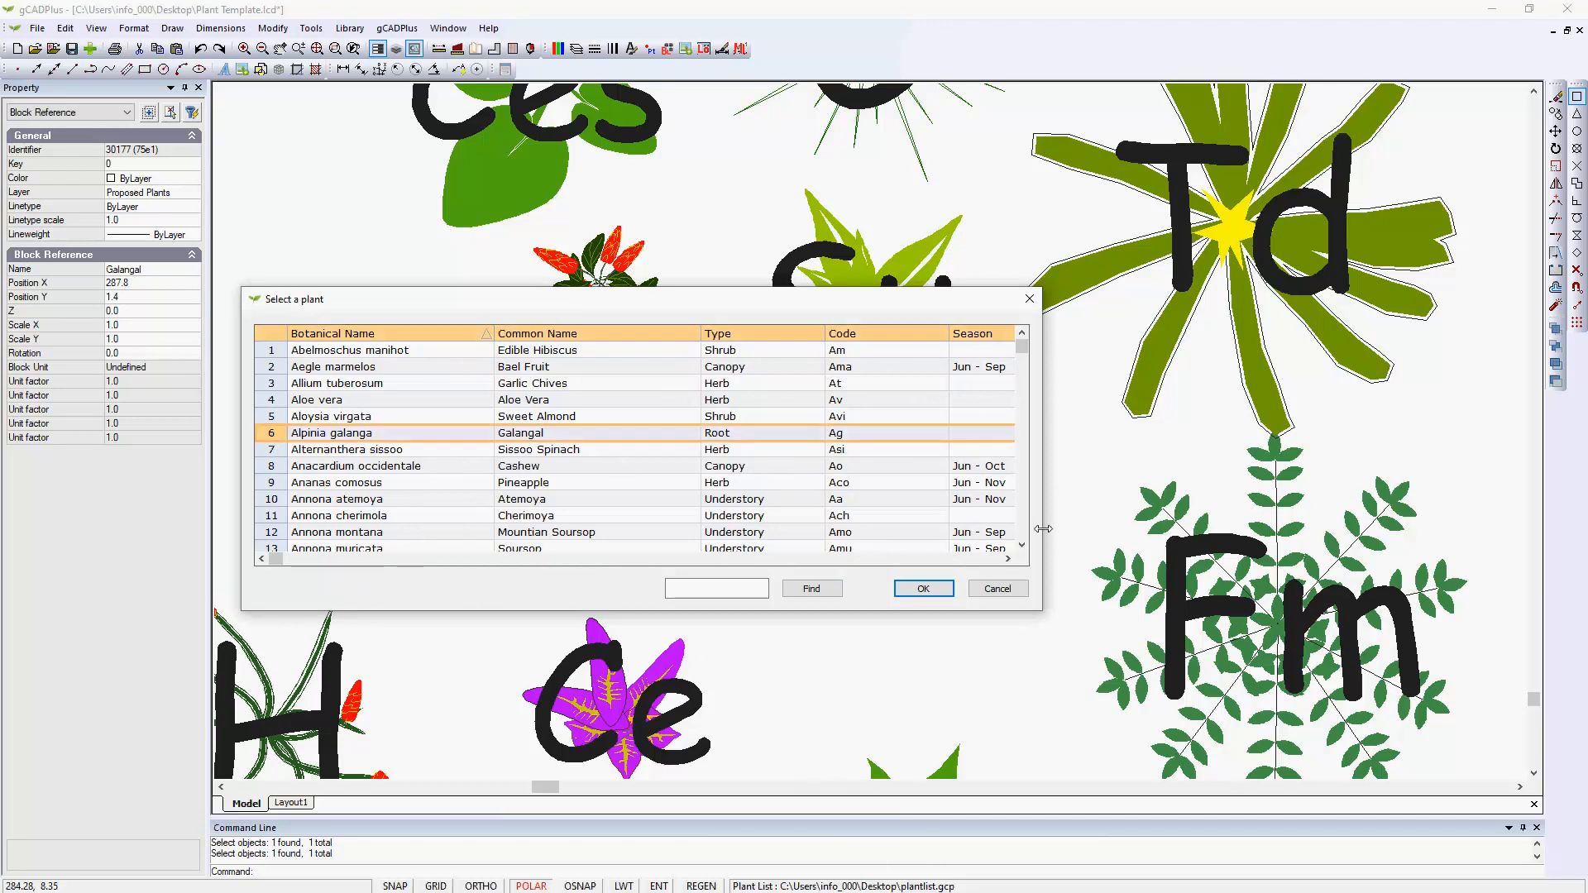
drag(1043, 529, 1507, 529)
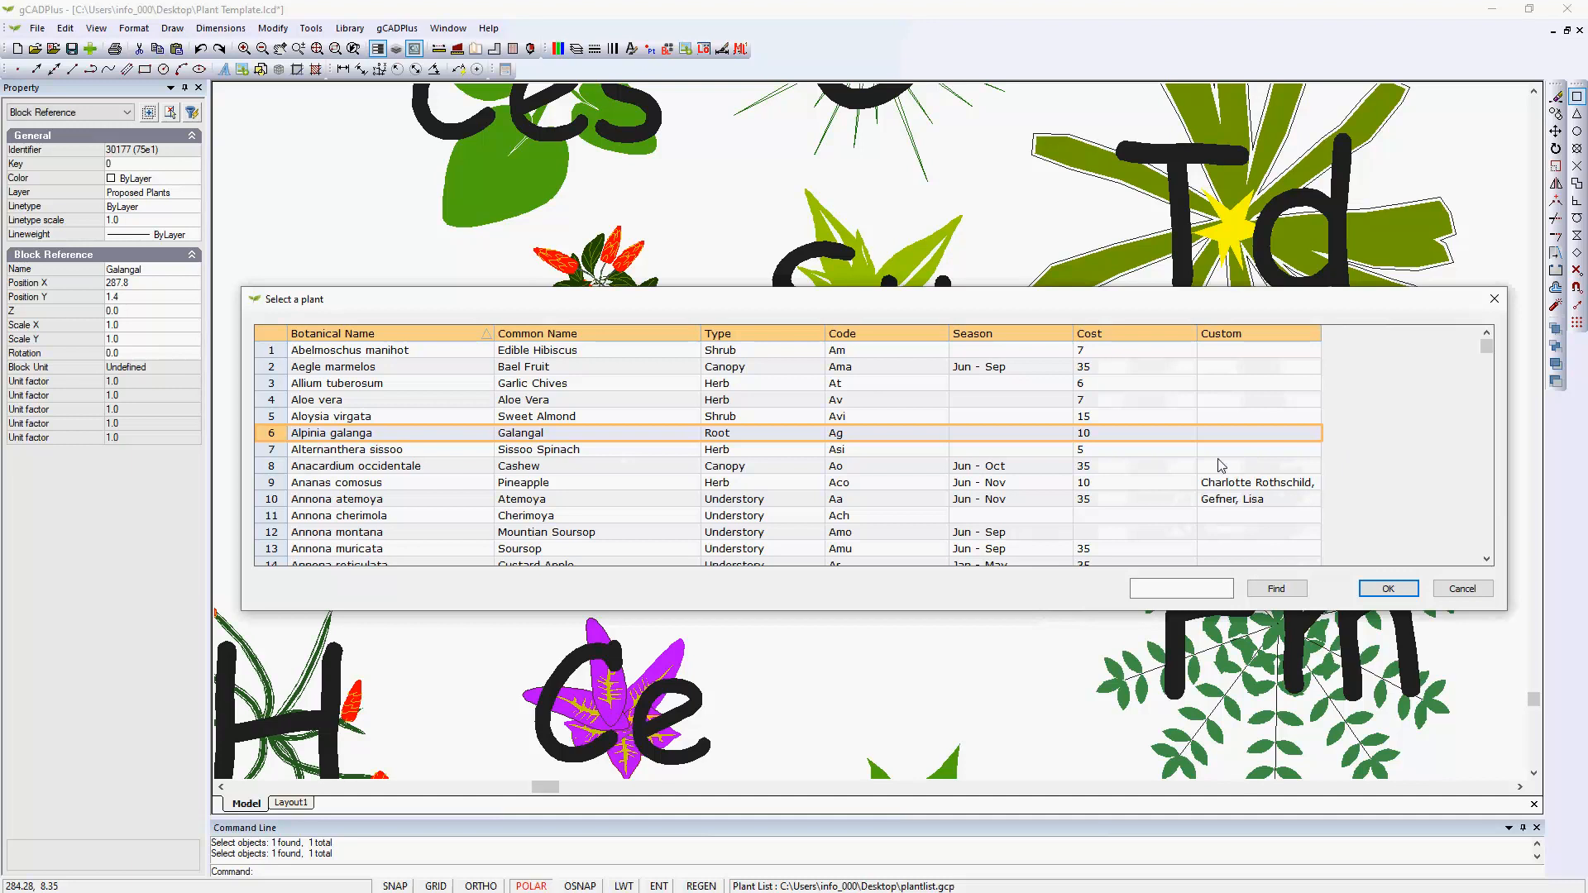